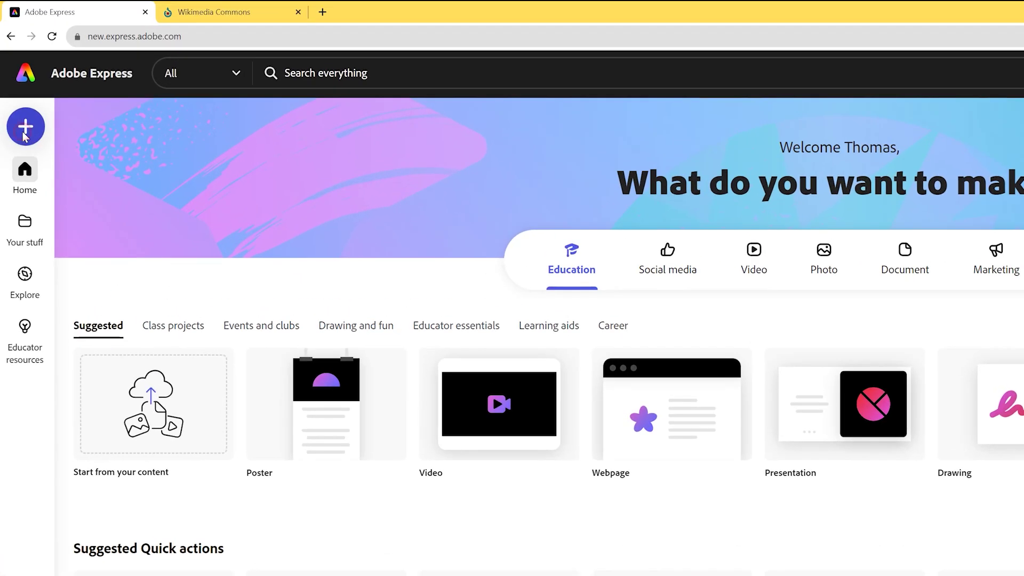
- Create a new blank YouTube video project in landscape format
click(24, 133)
click(139, 299)
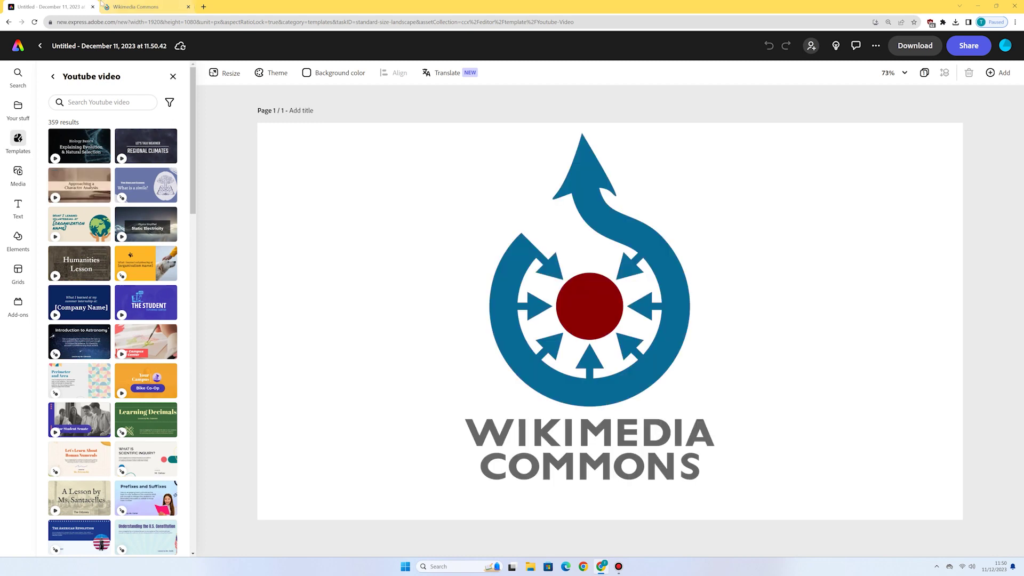
- Switch to Wikimedia Commons and search for "titanic"
click(131, 6)
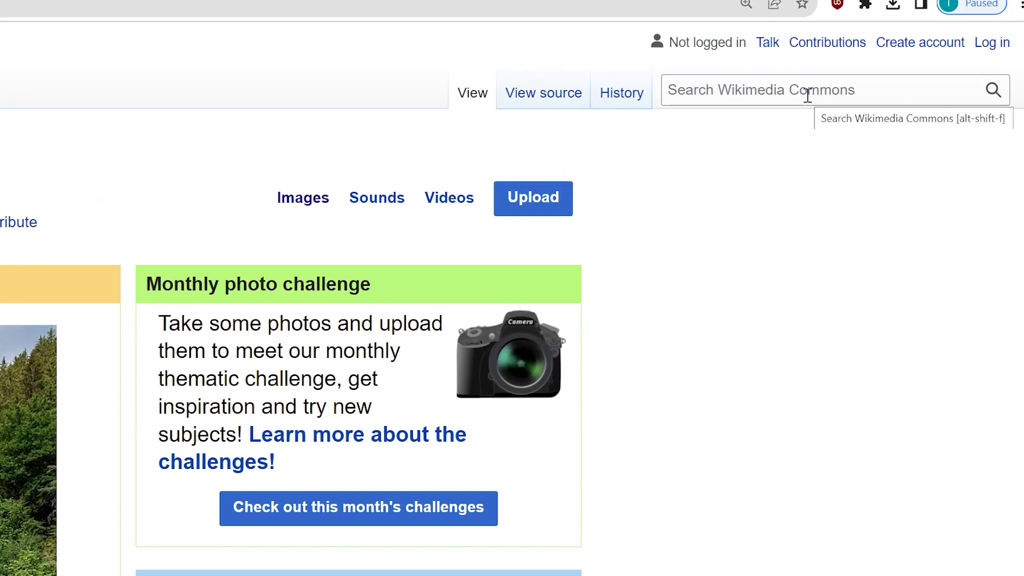
click(915, 65)
text(titanic)
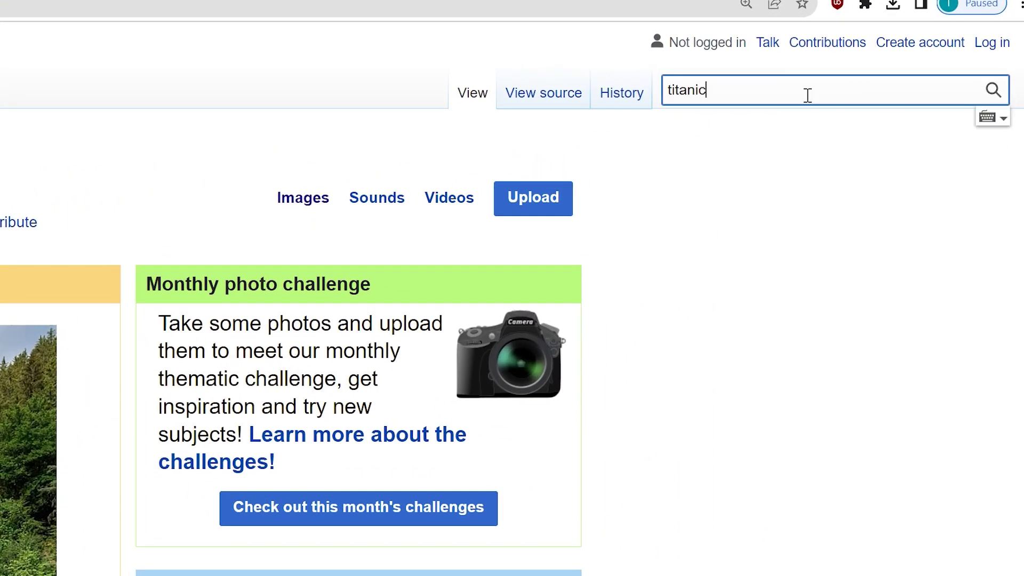
key(Return)
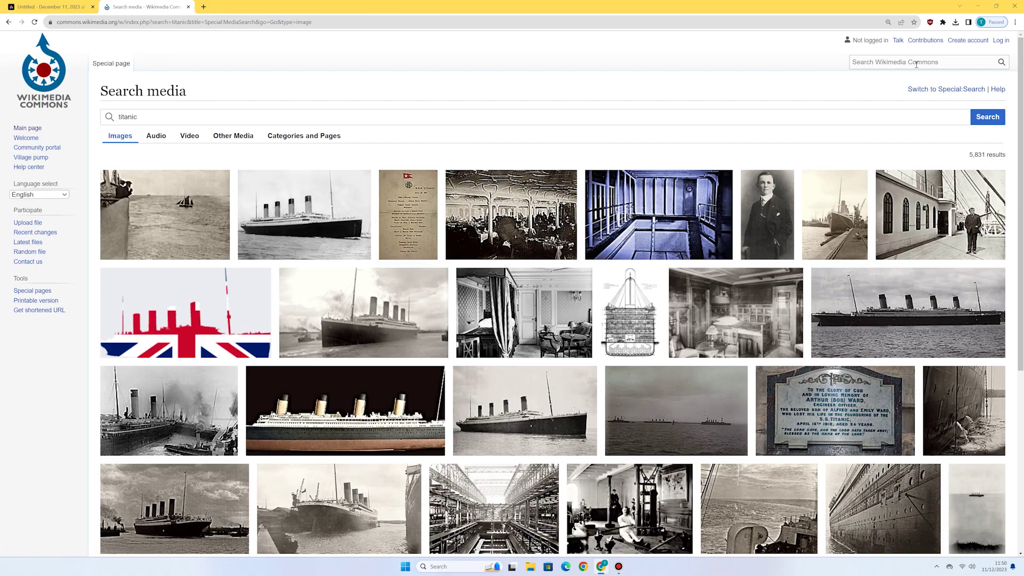
- Find the photo "Titanic in her way to Cherbourg.jpg" in the search results and open its full-size image
scroll(467, 383, down, 5)
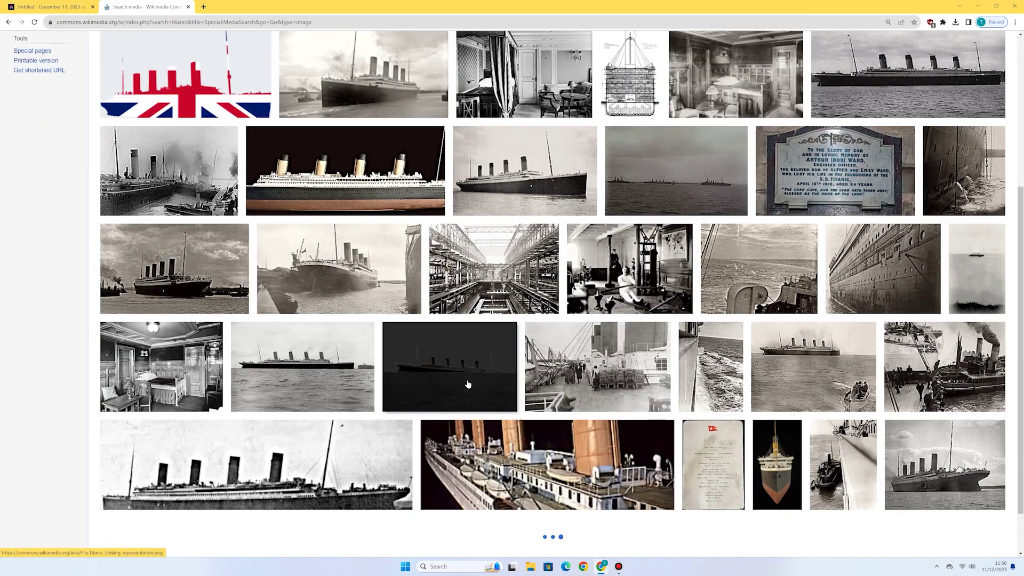
click(944, 464)
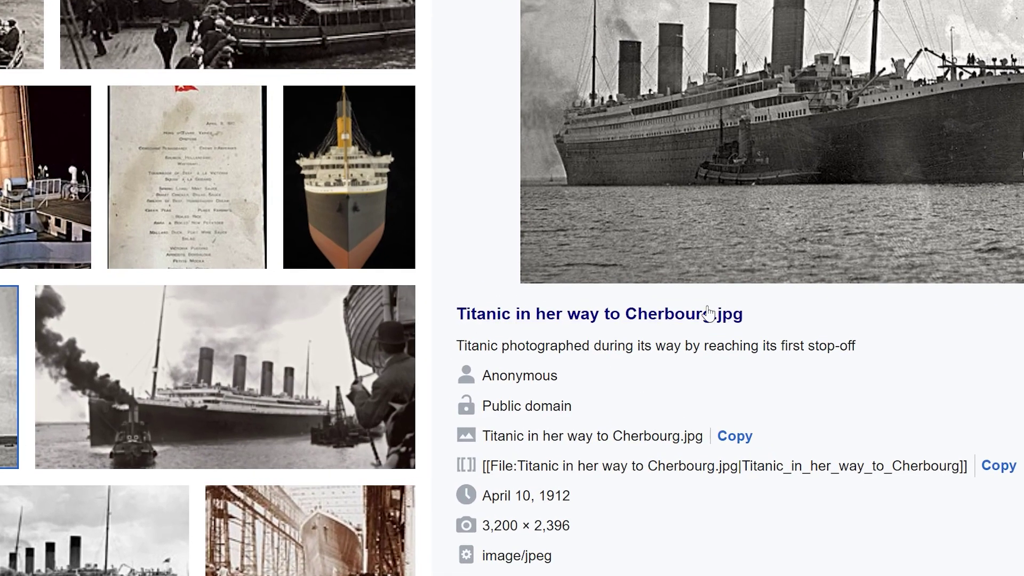
click(708, 314)
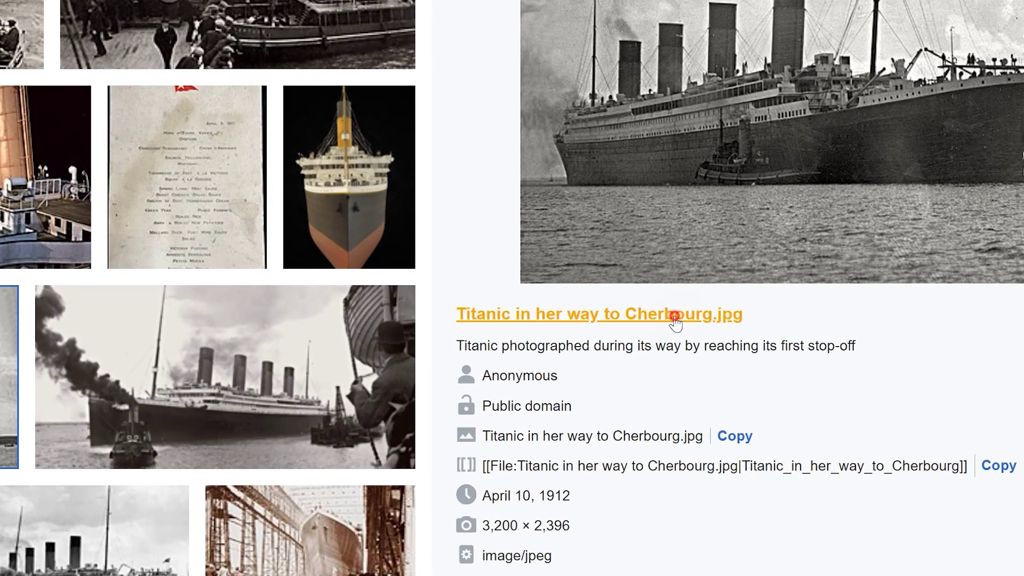
click(319, 279)
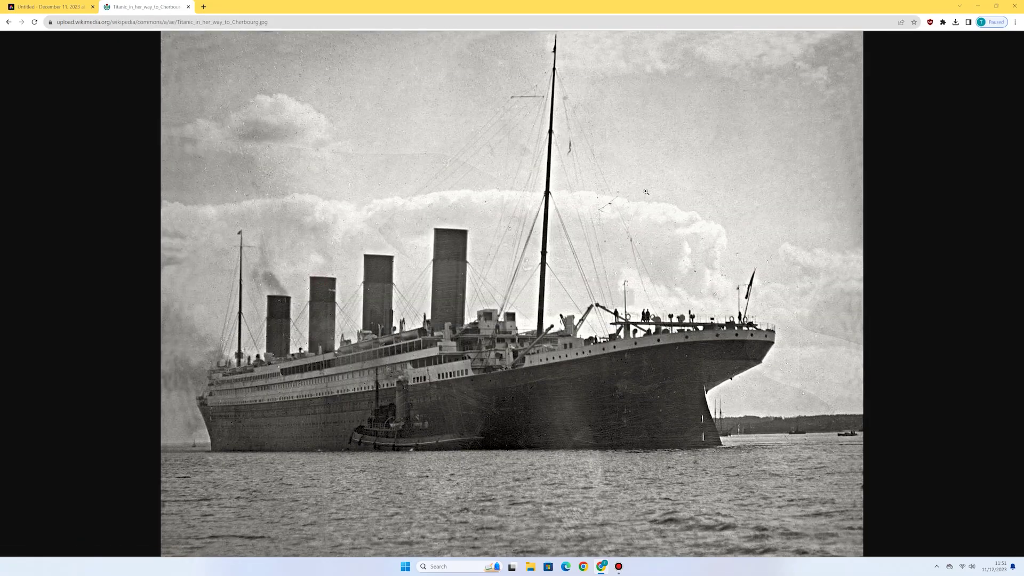
- Copy the Titanic photo and paste it onto the blank page of the Adobe Express project
right_click(497, 198)
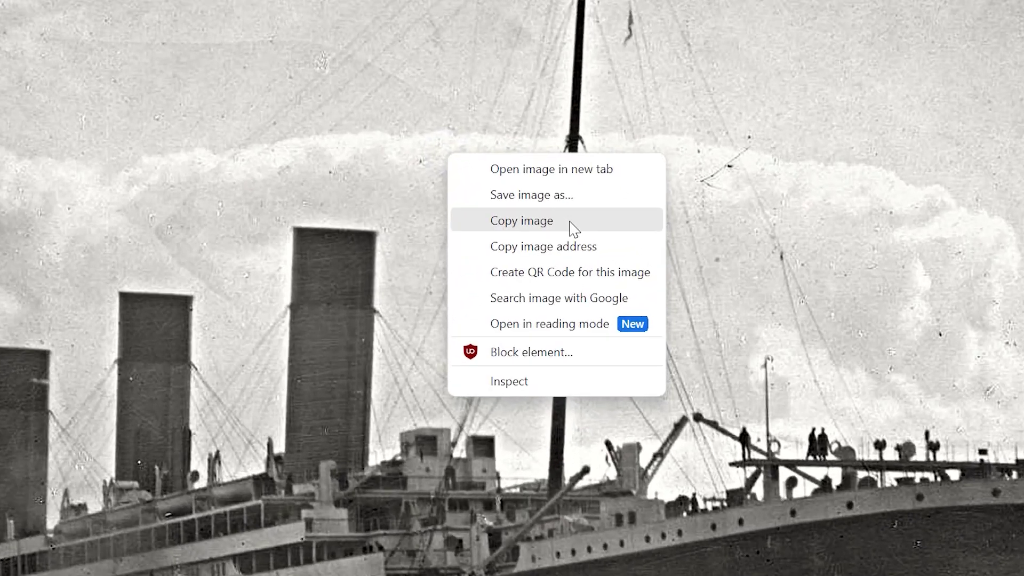
click(545, 225)
click(62, 5)
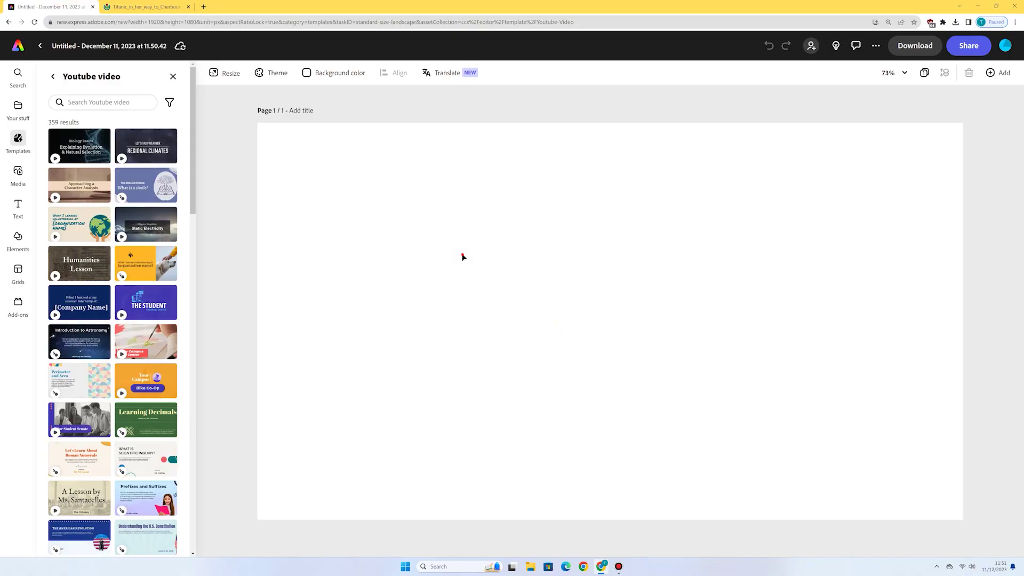
key(ctrl+v)
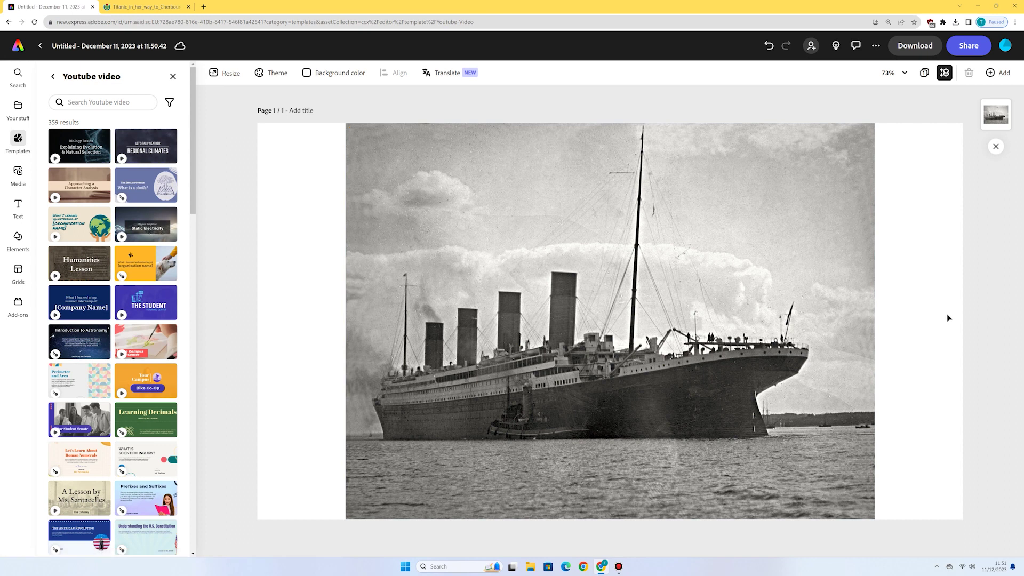
- Remove the background from the Titanic photo and move the cut-out ship slightly lower on the page
click(741, 390)
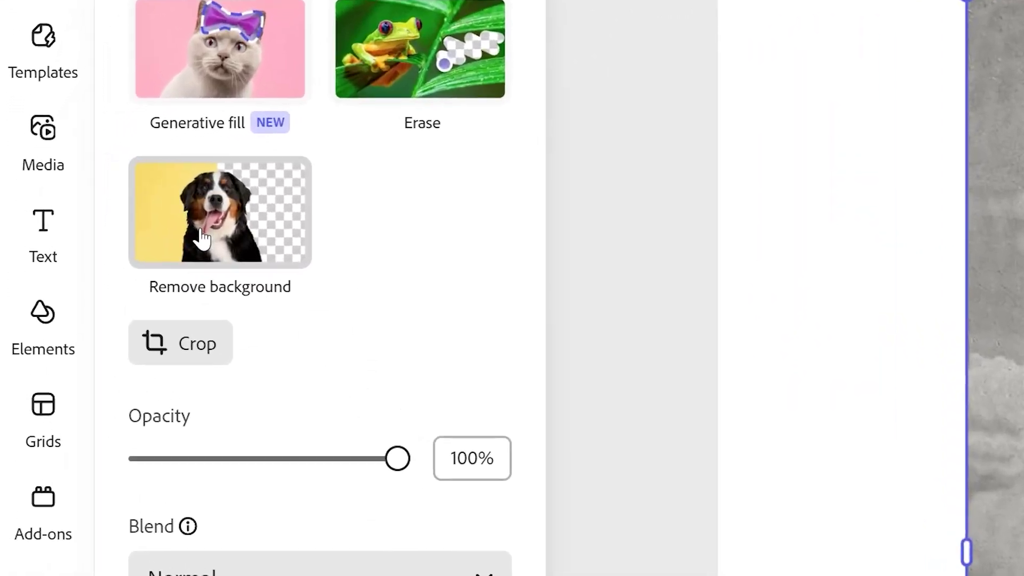
click(72, 209)
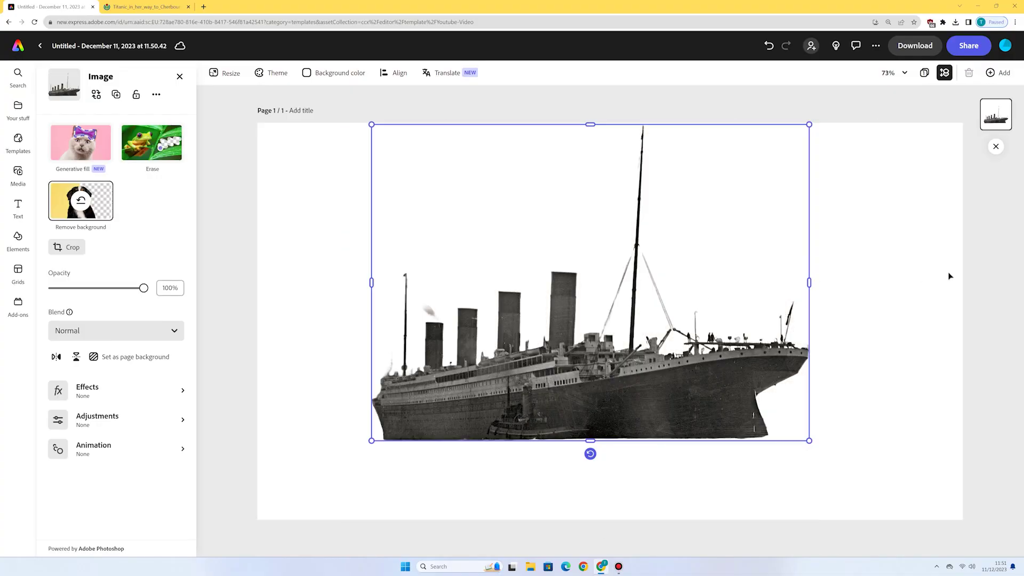
click(936, 278)
drag(676, 347, 677, 372)
click(918, 331)
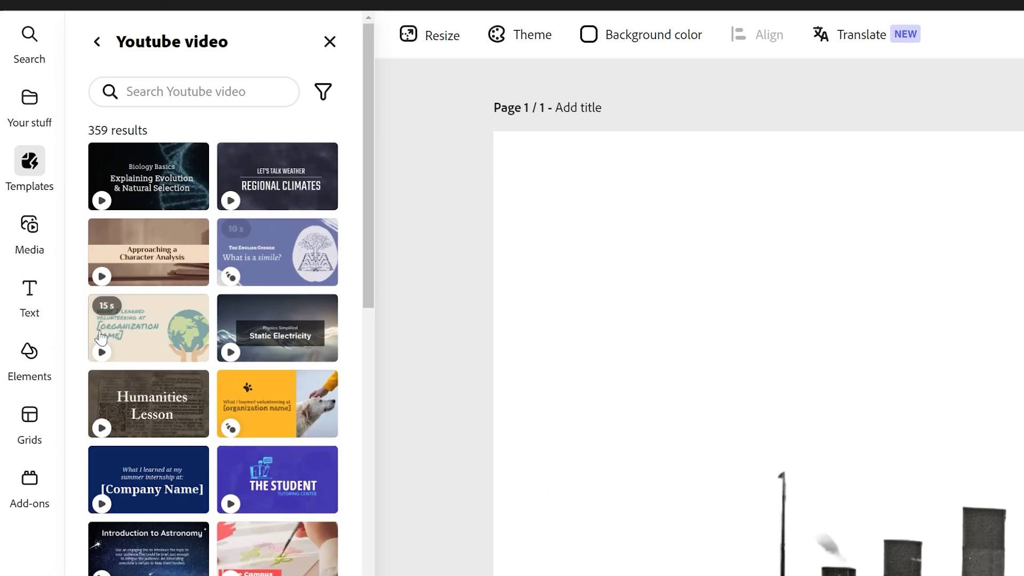
- Search the background elements for "water" and apply the dark-to-light blue layered waves as the page background
click(17, 237)
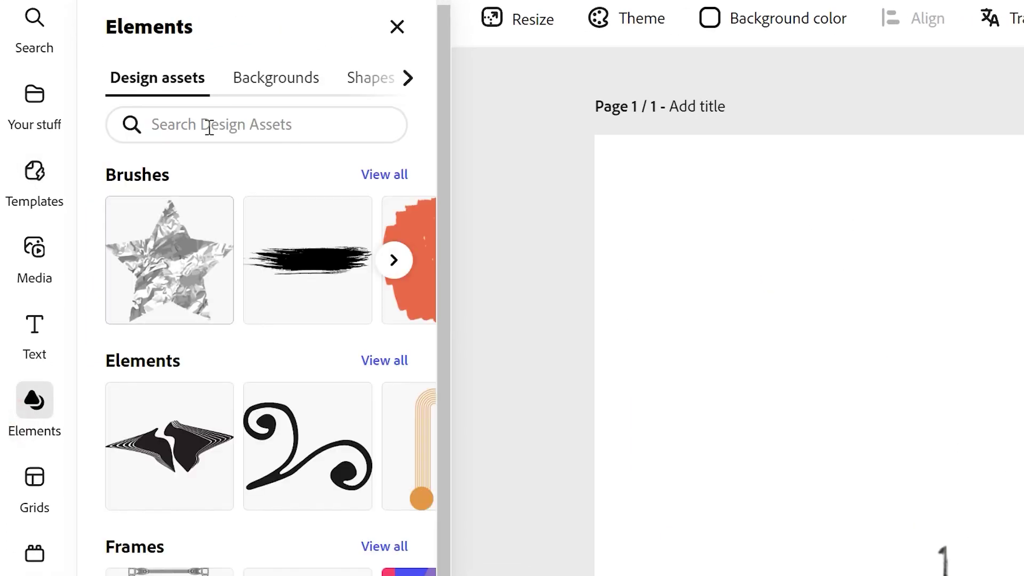
click(280, 72)
click(265, 137)
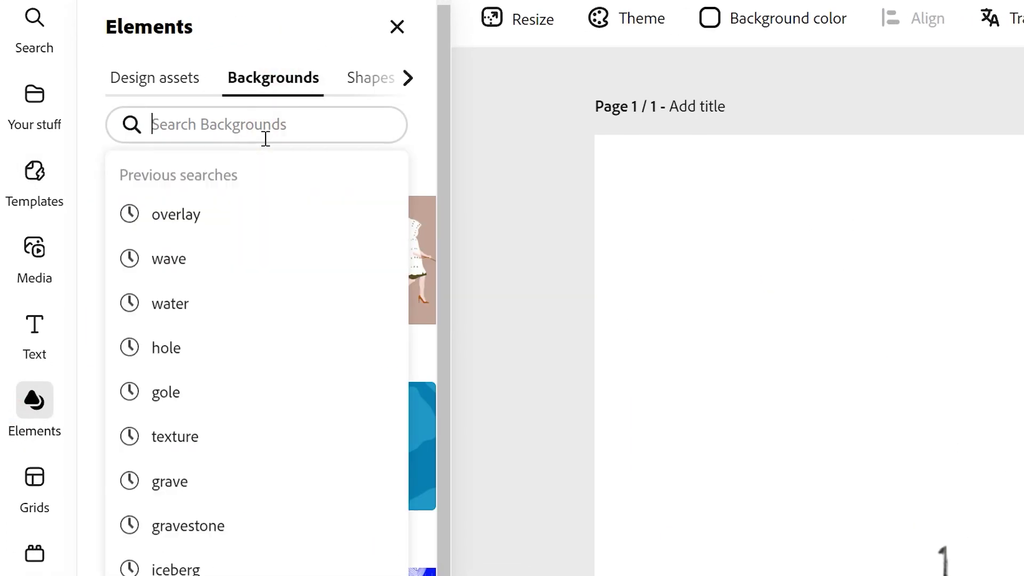
text(water)
key(Return)
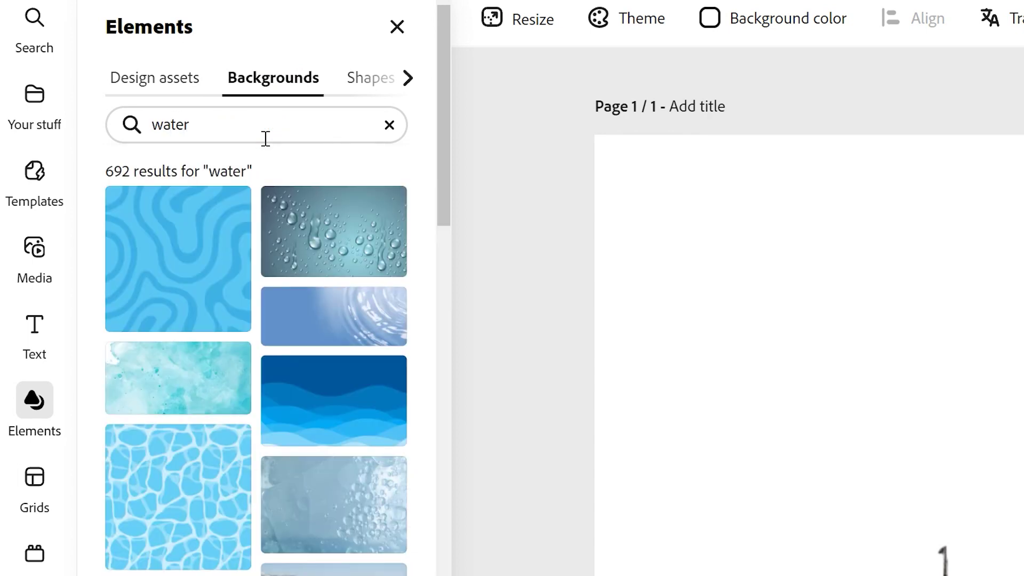
click(372, 423)
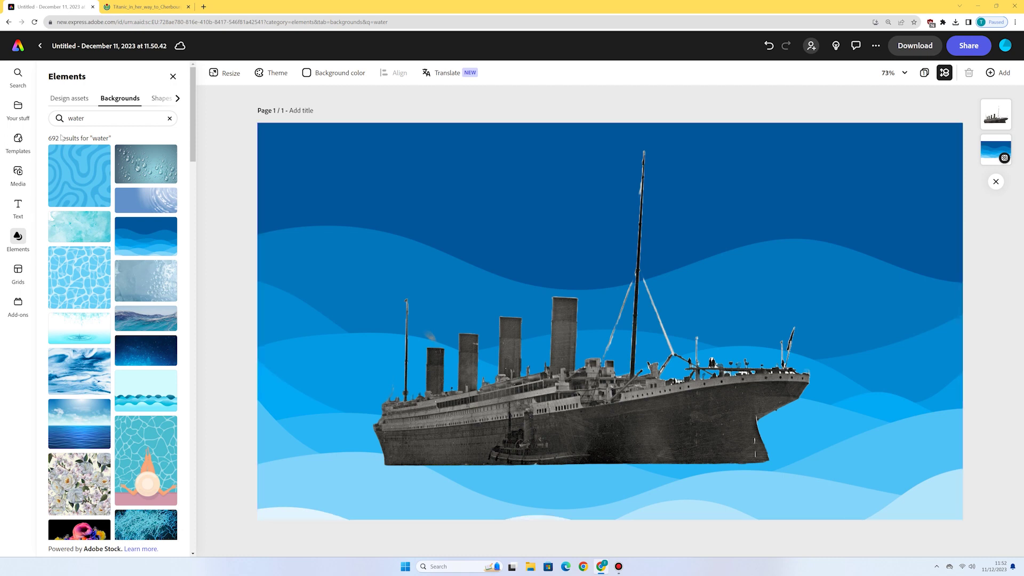
- Search the design assets for "wave" and add the turquoise layered wave graphic to the page
click(75, 99)
double_click(76, 118)
text(wav)
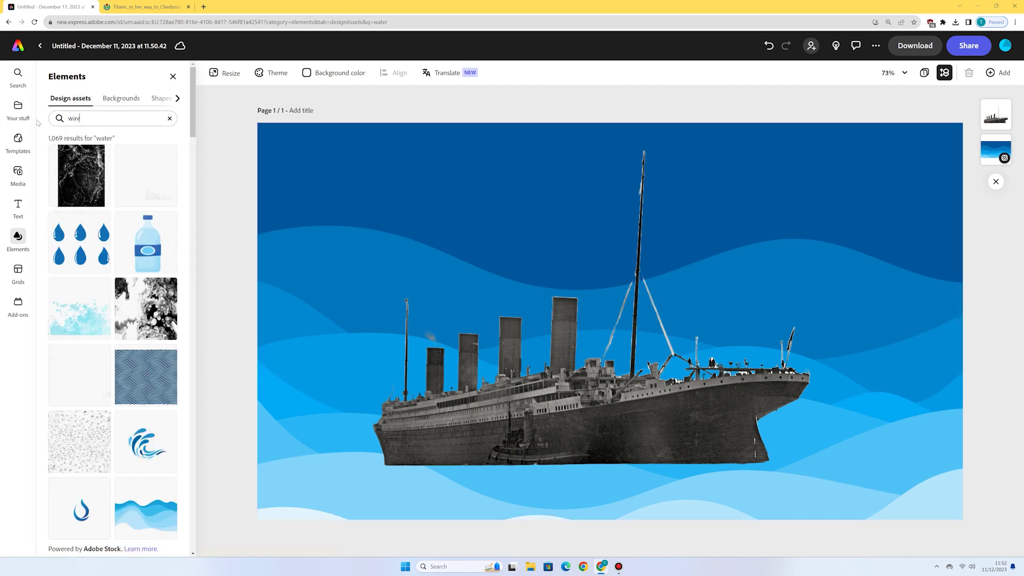
text(e)
key(Return)
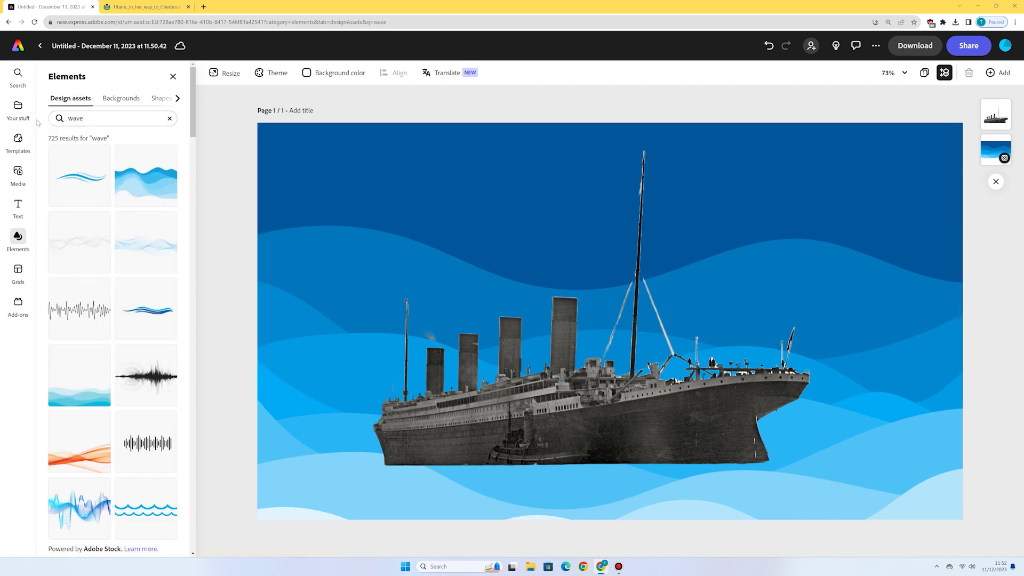
click(102, 396)
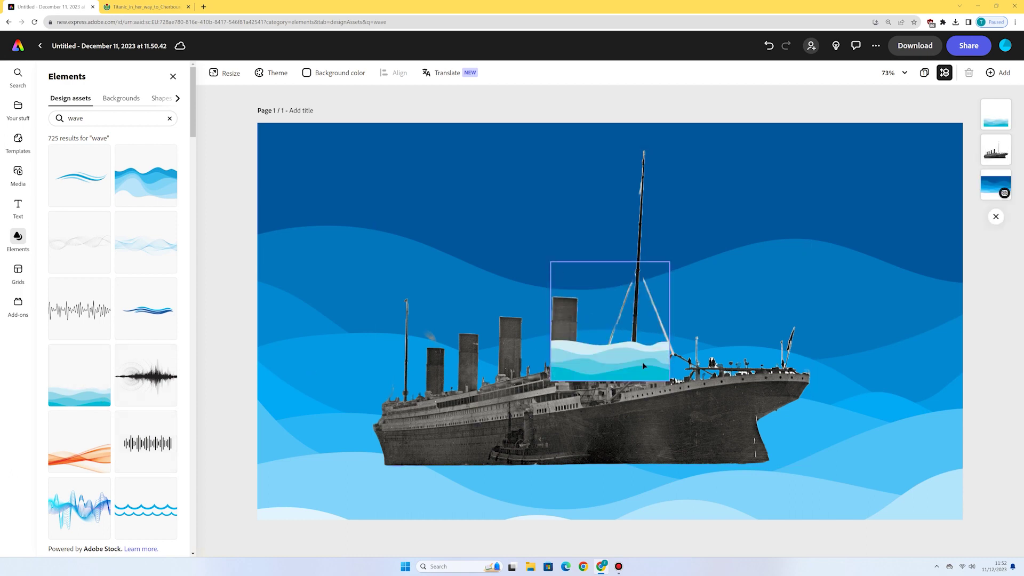
- Enlarge the wave graphic to the full page width and position it along the page's lower edge, covering the base of the hull
drag(643, 365, 366, 506)
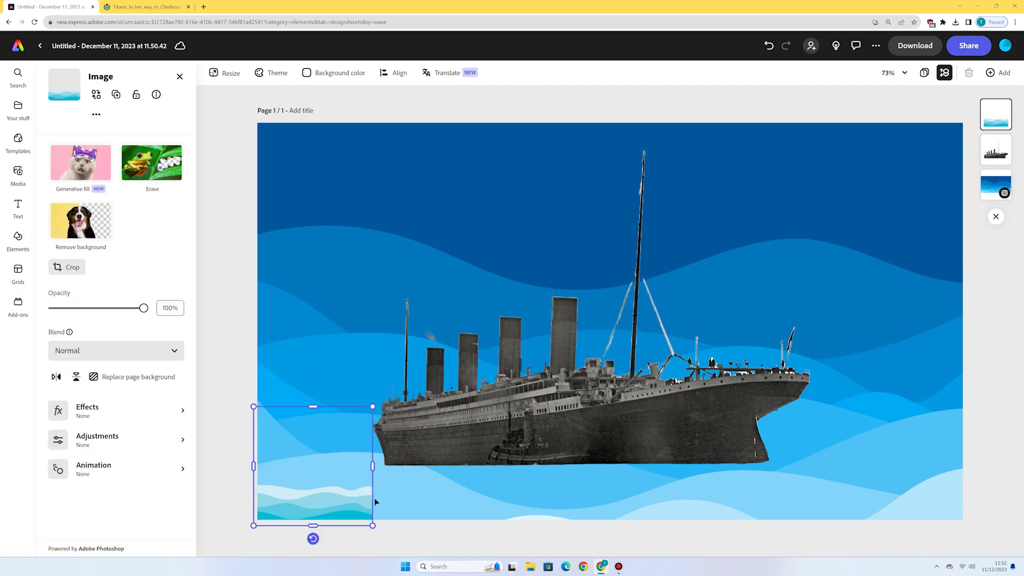
drag(372, 406, 966, 334)
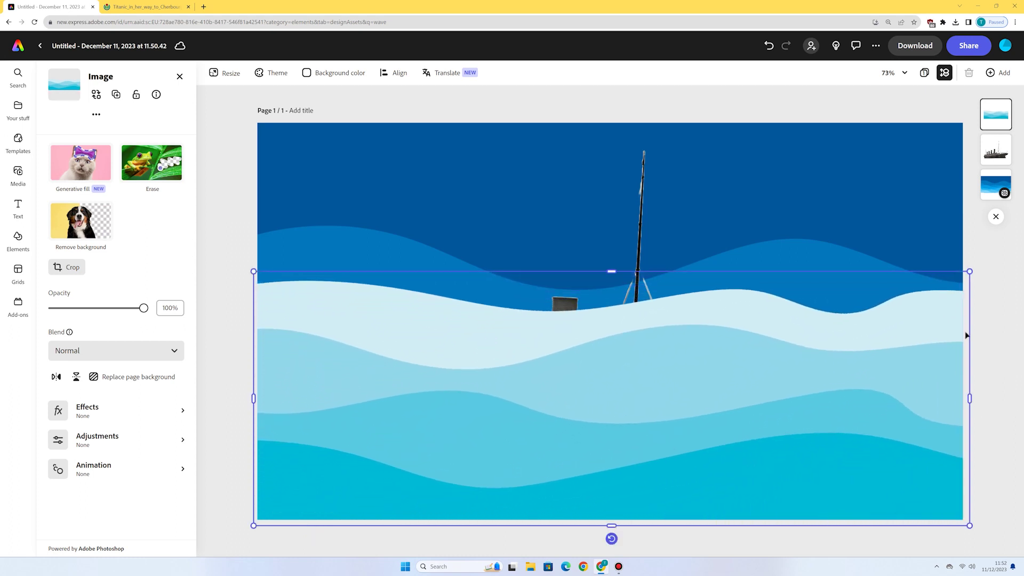
drag(681, 354, 685, 482)
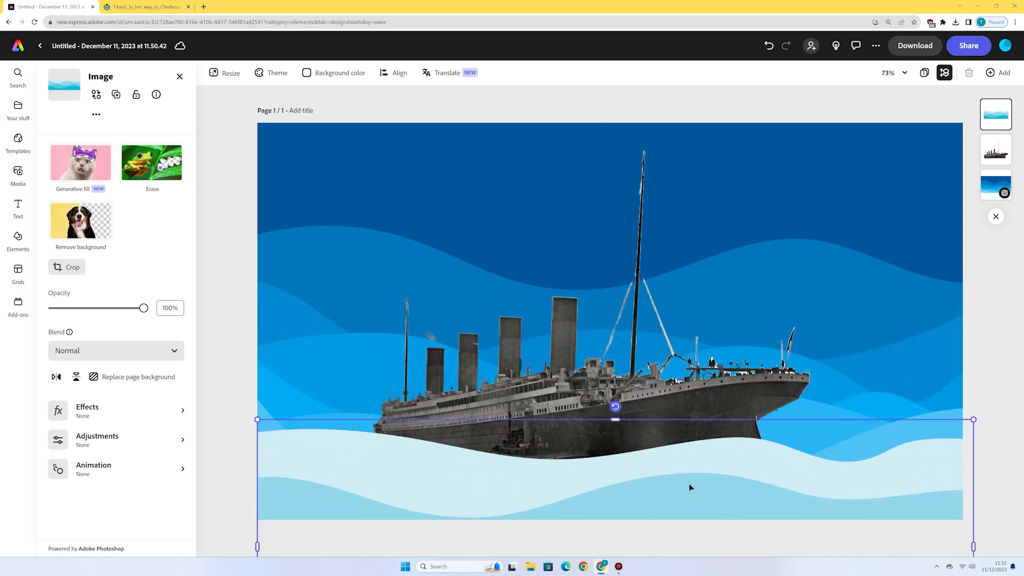
click(939, 377)
- Move the ship towards the right side of the page, keeping it behind the front wave
drag(575, 404, 659, 402)
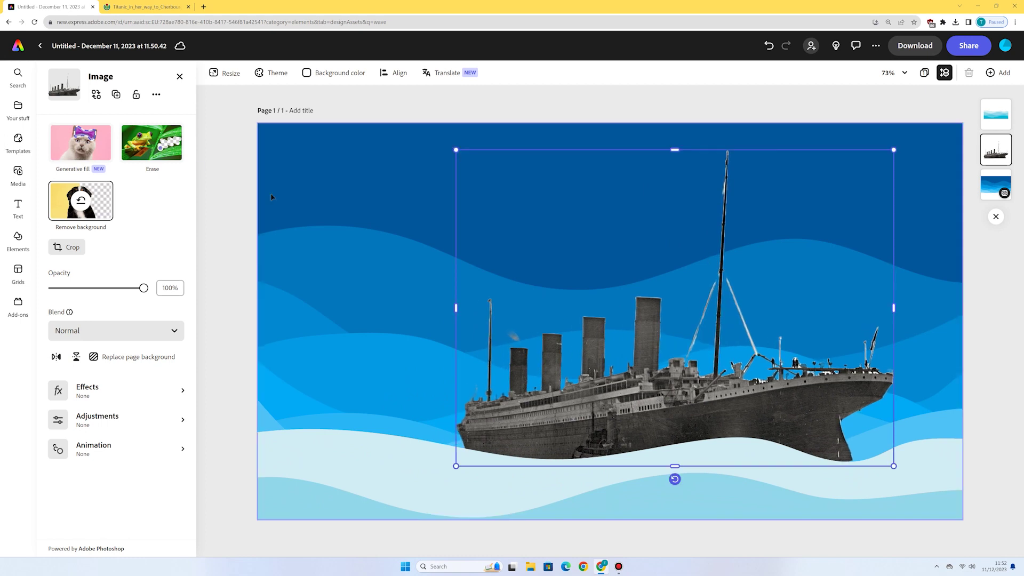
click(224, 222)
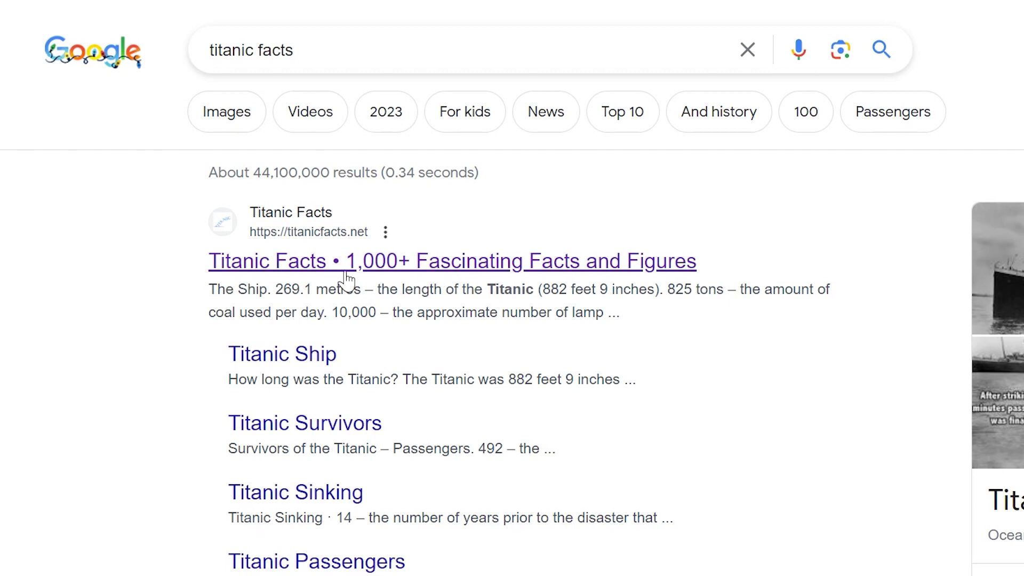
- Open the Titanic Facts website from the Google results and copy the line "$7,500,000 – the cost of building the RMS Titanic"
click(419, 273)
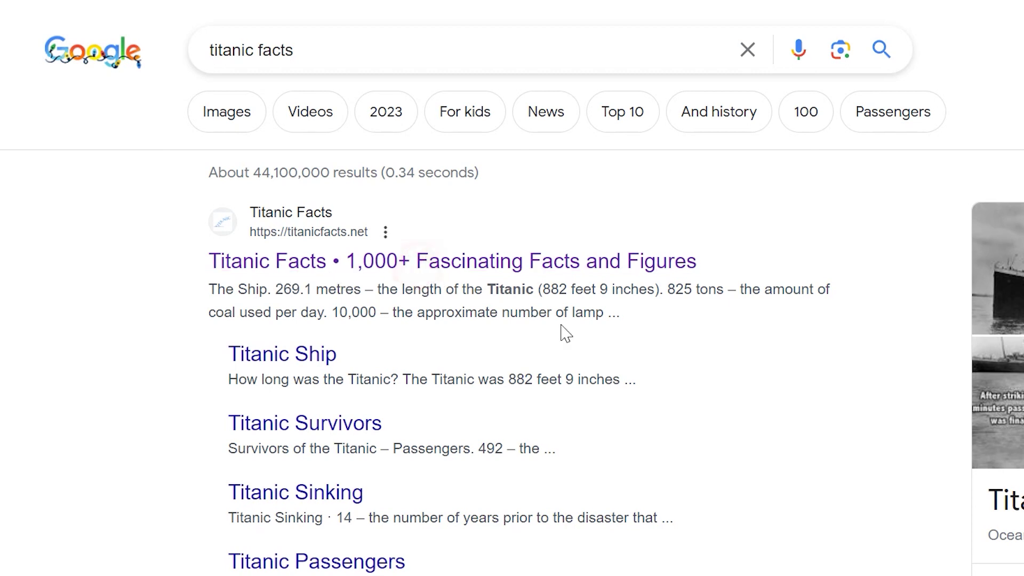
scroll(564, 334, down, 10)
scroll(512, 288, down, 9)
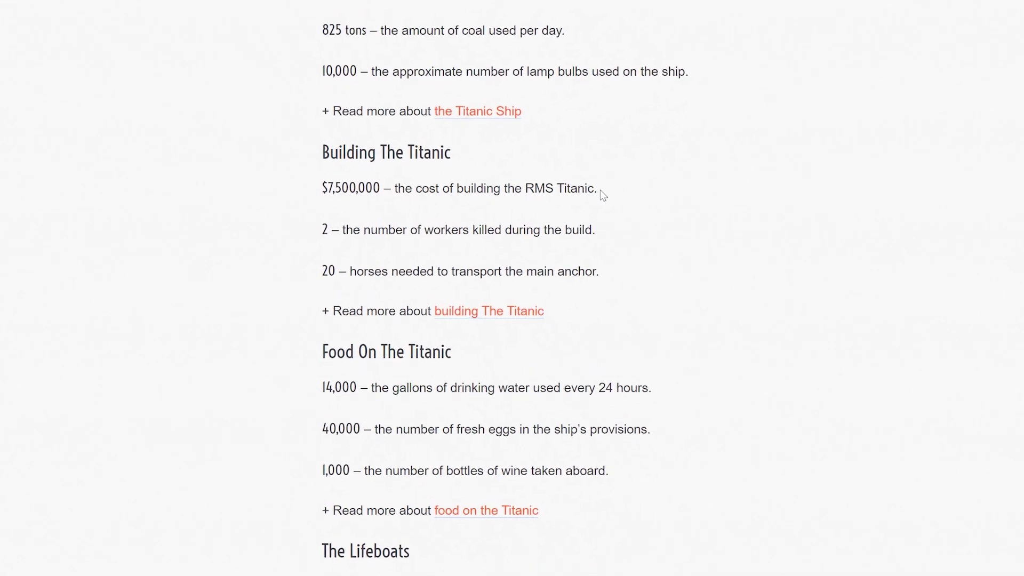
drag(660, 186, 291, 190)
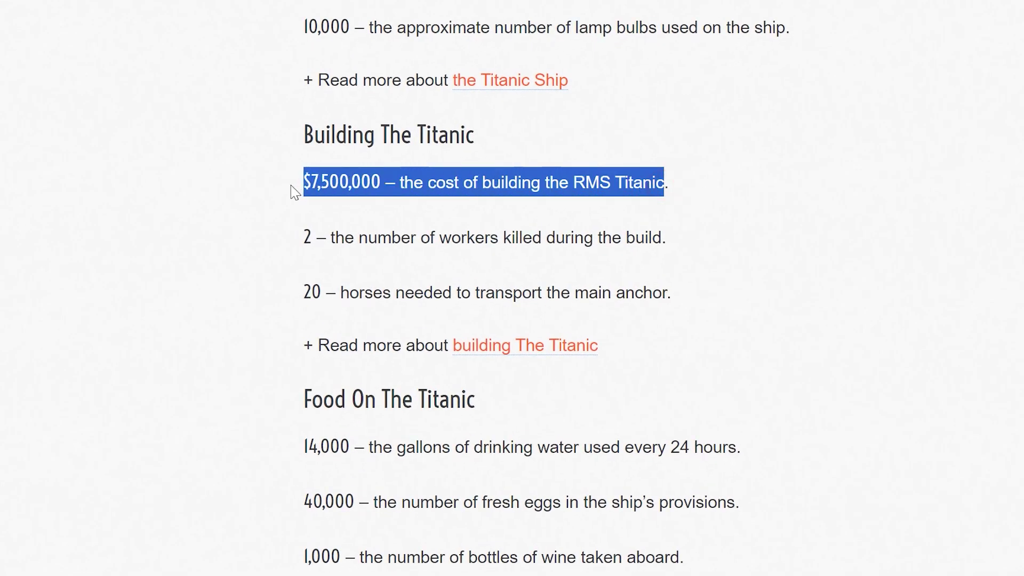
right_click(382, 189)
click(501, 213)
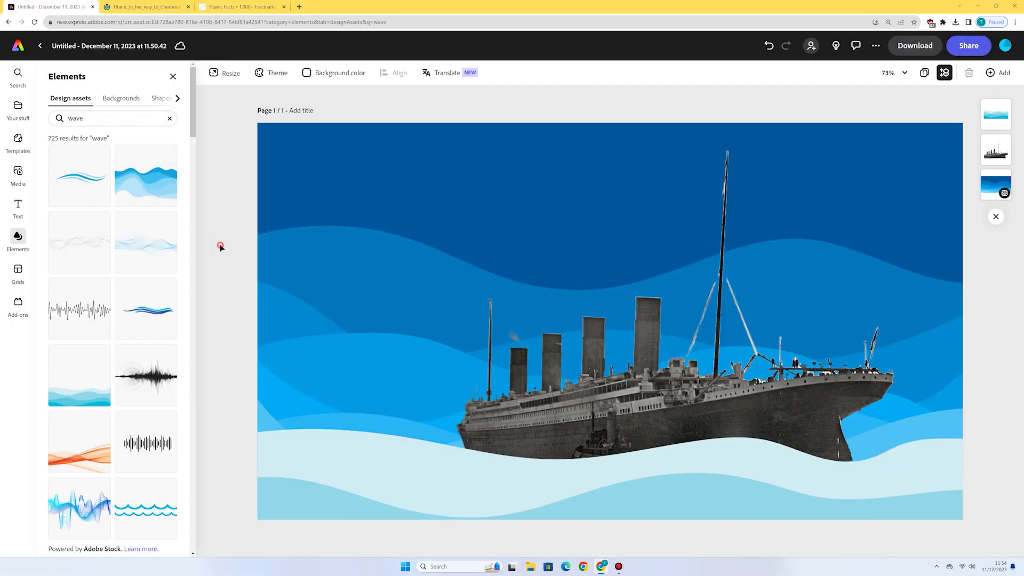
- Paste the building-cost fact into the Adobe Express page, move it to the open area above left of the ship and enlarge it
click(221, 246)
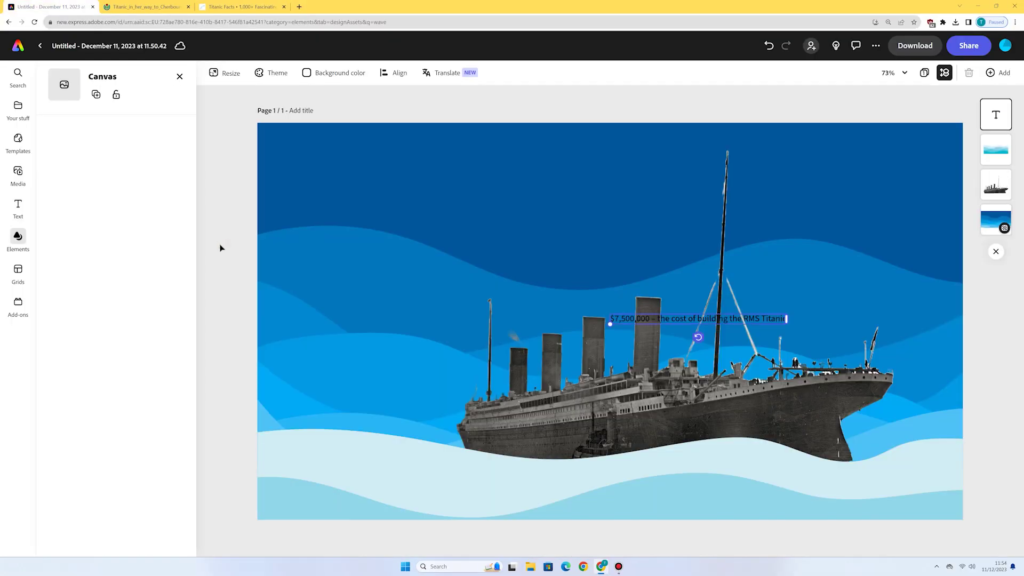
key(ctrl+v)
drag(756, 318, 473, 200)
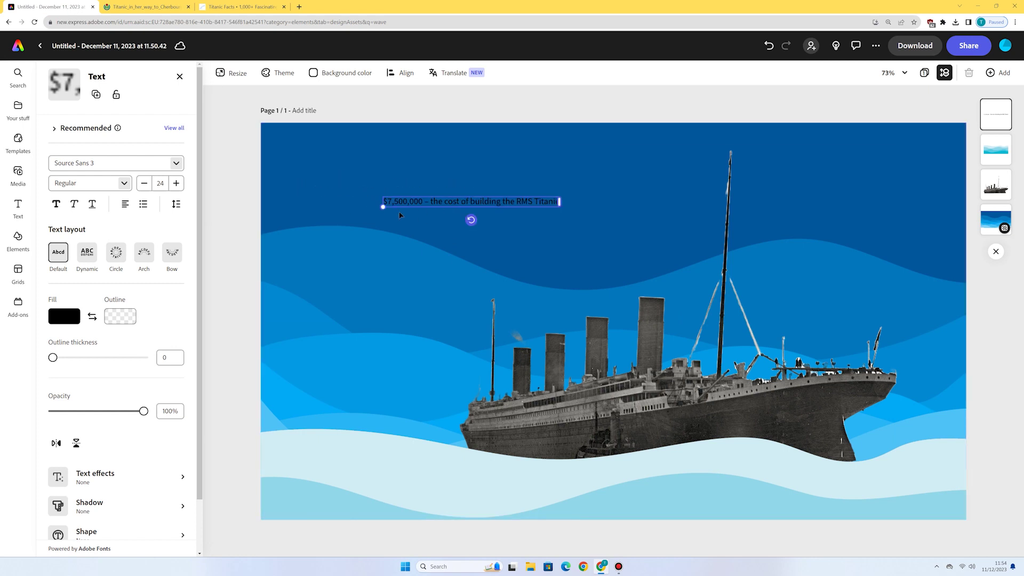
drag(383, 207, 404, 176)
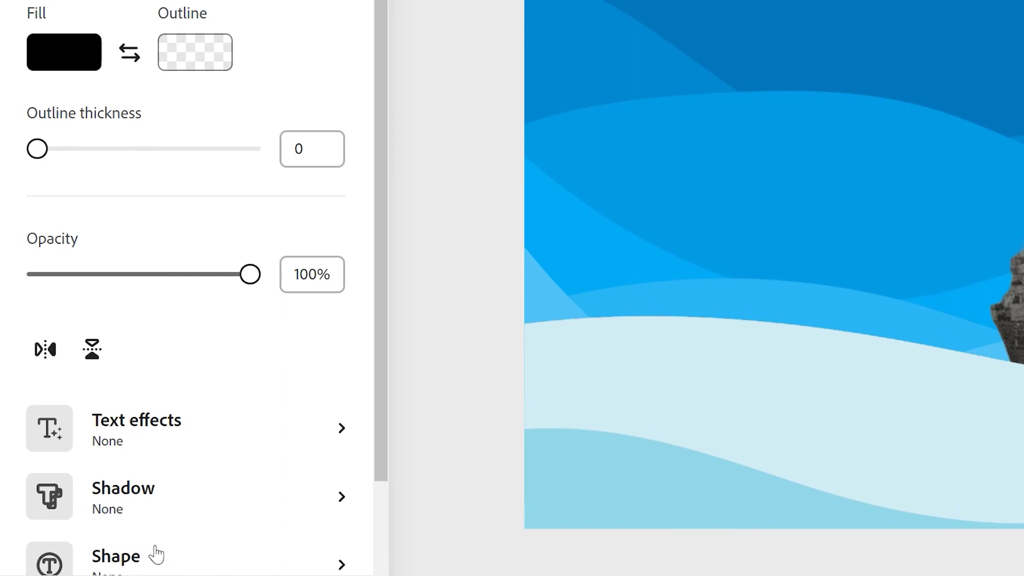
- Add a decorative yellow plaque shape with notched corners behind the building-cost caption
click(156, 554)
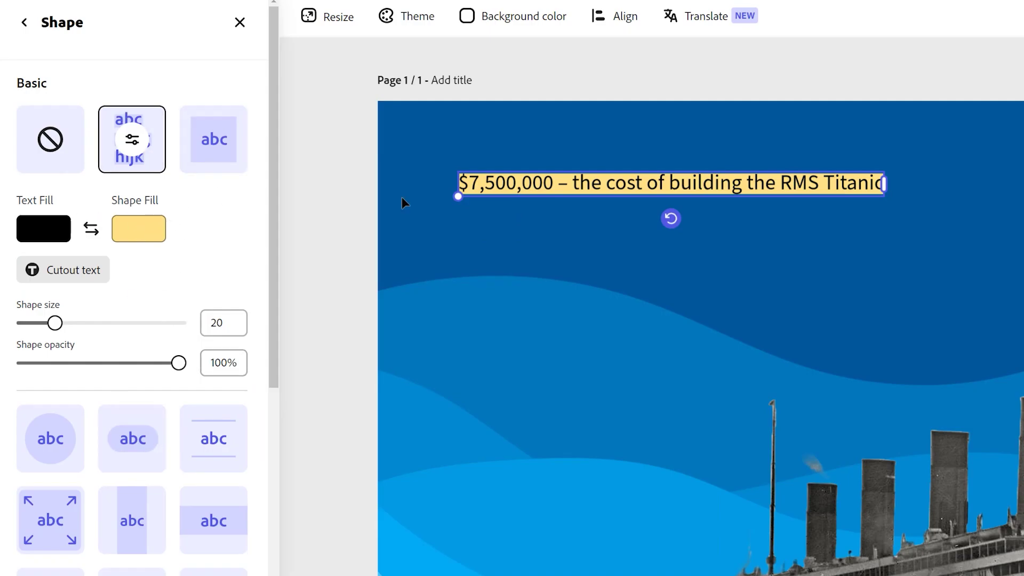
scroll(116, 474, down, 1)
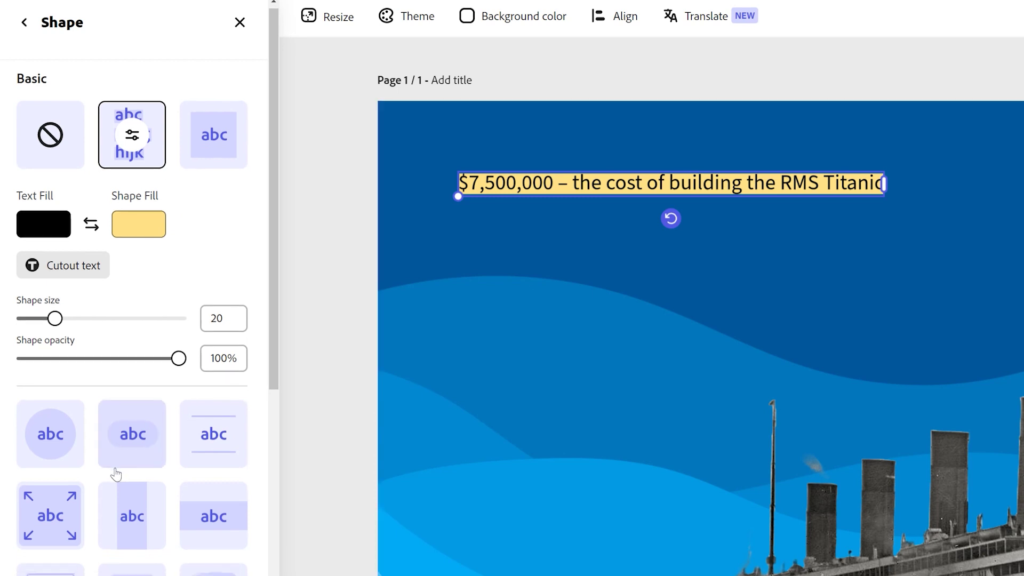
scroll(115, 473, down, 5)
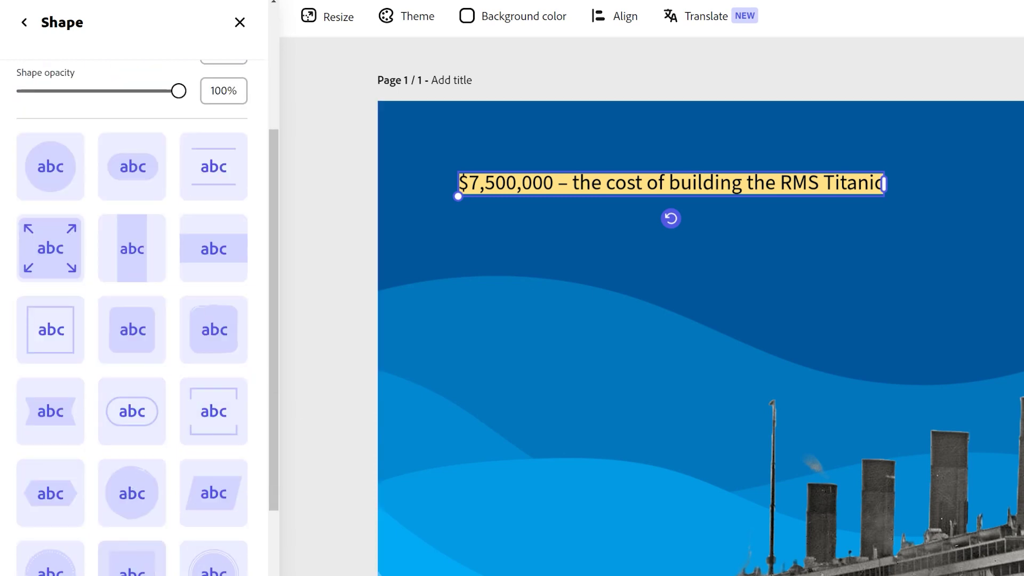
scroll(133, 317, up, 4)
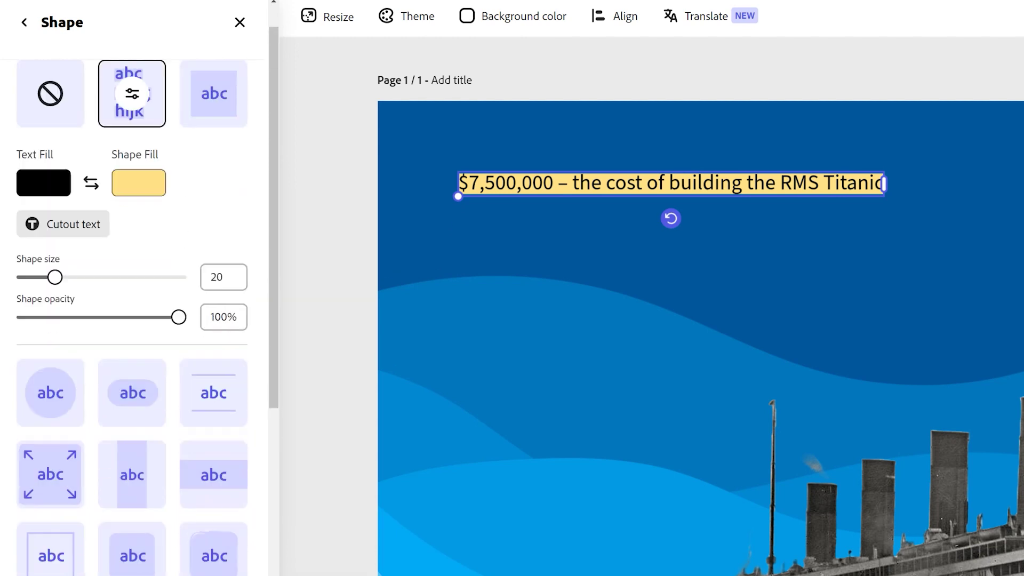
scroll(133, 317, up, 1)
scroll(134, 160, down, 8)
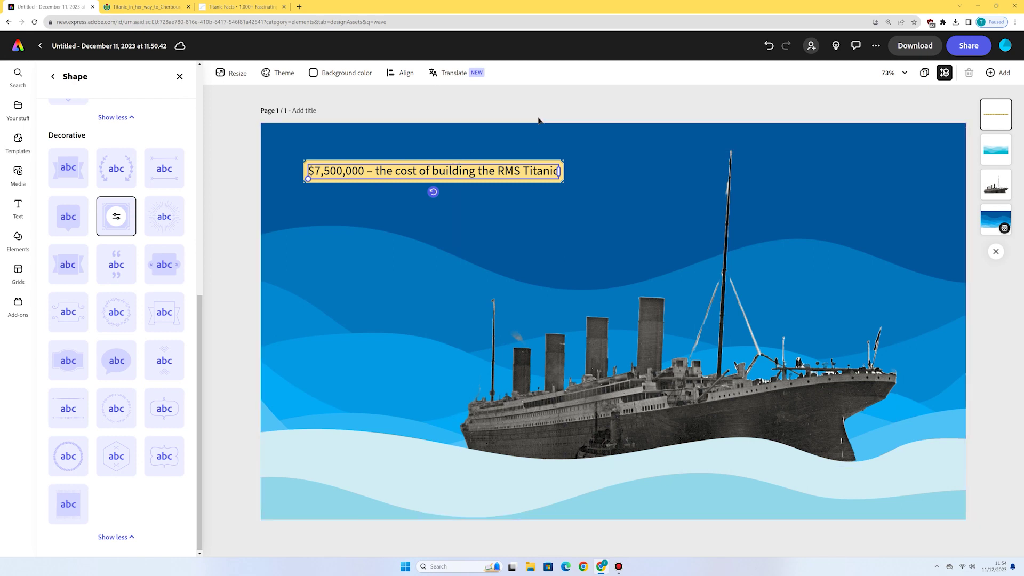
click(555, 109)
- Narrow the building-cost caption's text box so the sentence wraps onto two lines
click(532, 171)
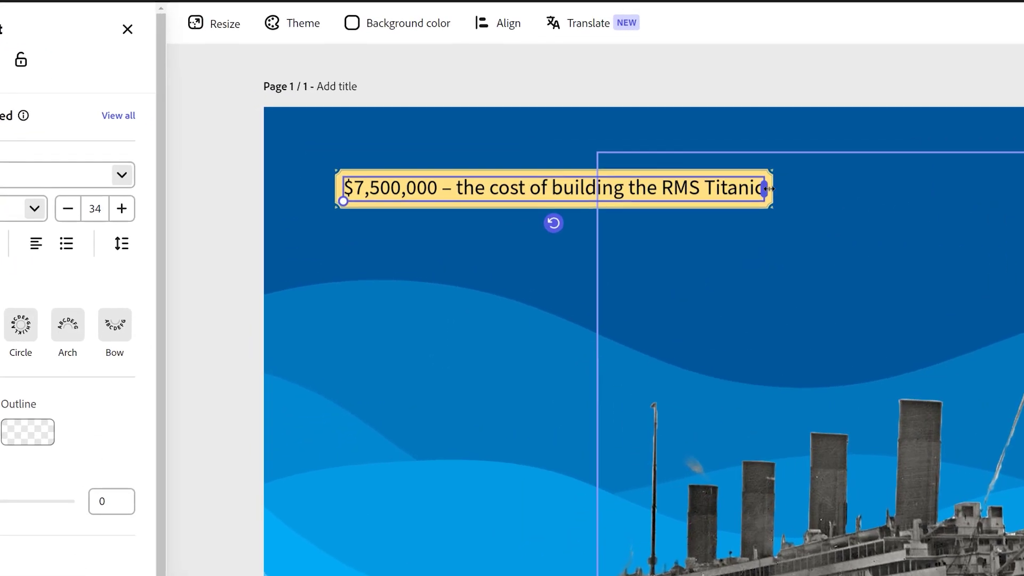
drag(766, 188, 566, 205)
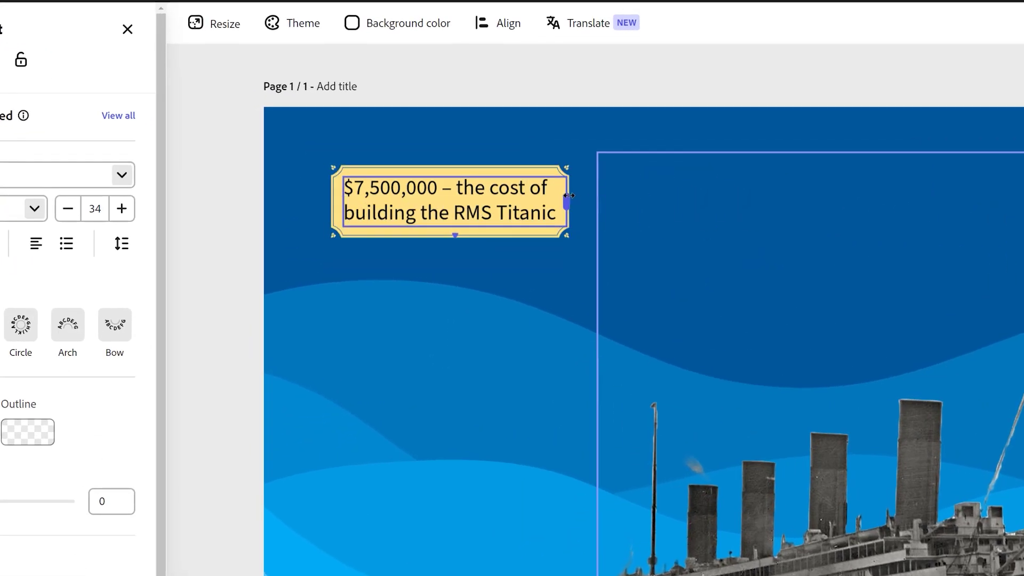
click(592, 79)
- Tilt the building-cost caption slightly counterclockwise and move it over the waves in the page's lower-left corner
drag(456, 210, 491, 209)
drag(490, 248, 369, 477)
click(654, 84)
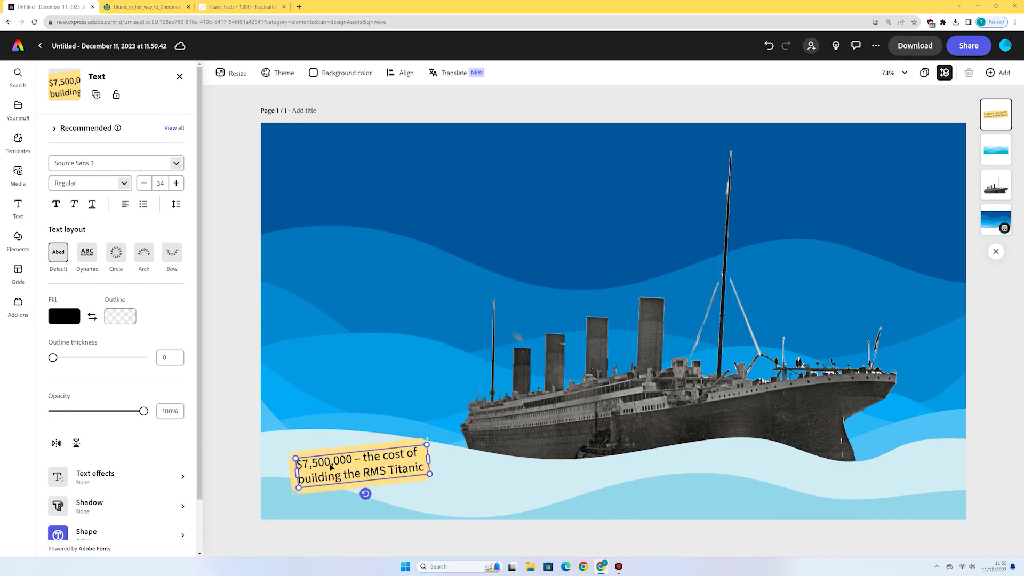
- Enlarge only the figure "$7,500,000" in the caption and widen the text box to keep the sentence on two lines
double_click(334, 468)
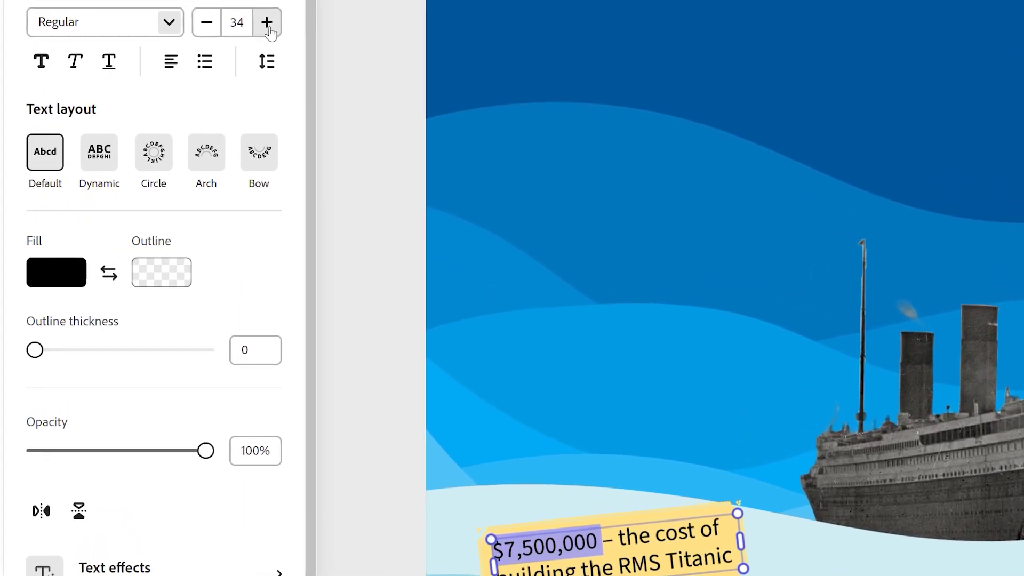
click(266, 22)
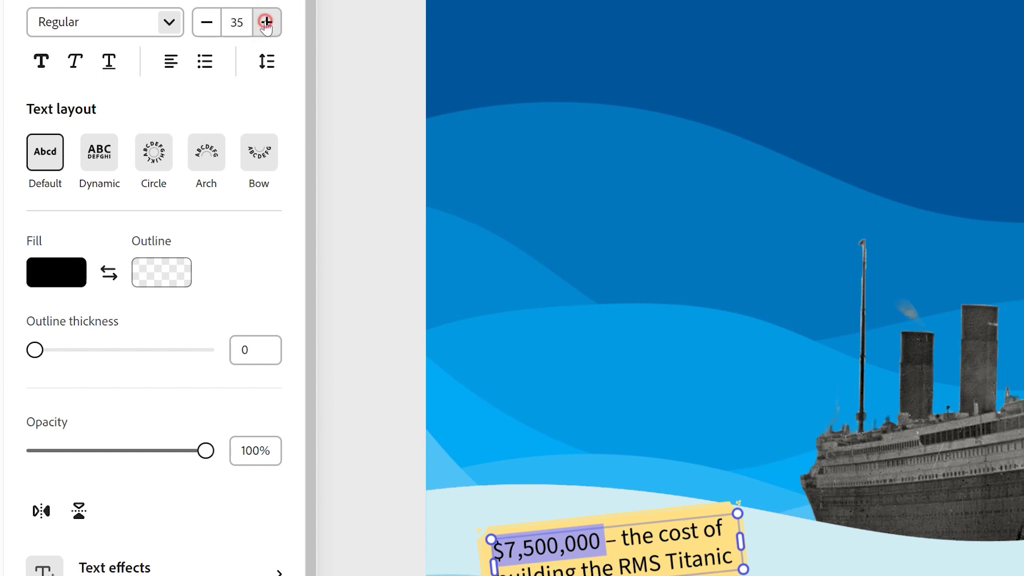
click(265, 22)
click(265, 21)
click(266, 22)
click(266, 22)
click(265, 22)
click(266, 22)
click(265, 21)
click(265, 22)
click(265, 22)
click(266, 21)
click(266, 22)
click(370, 251)
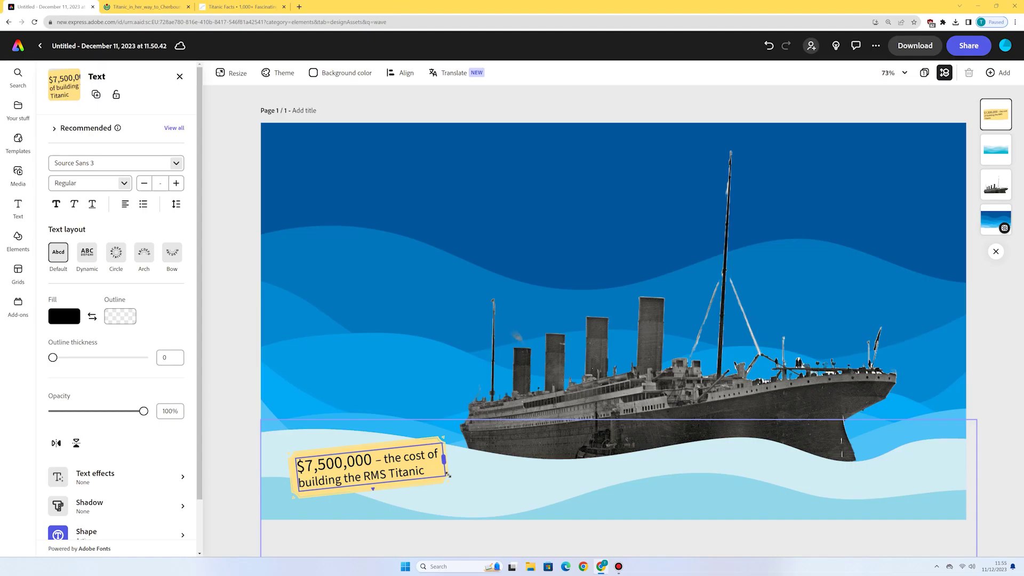
click(240, 338)
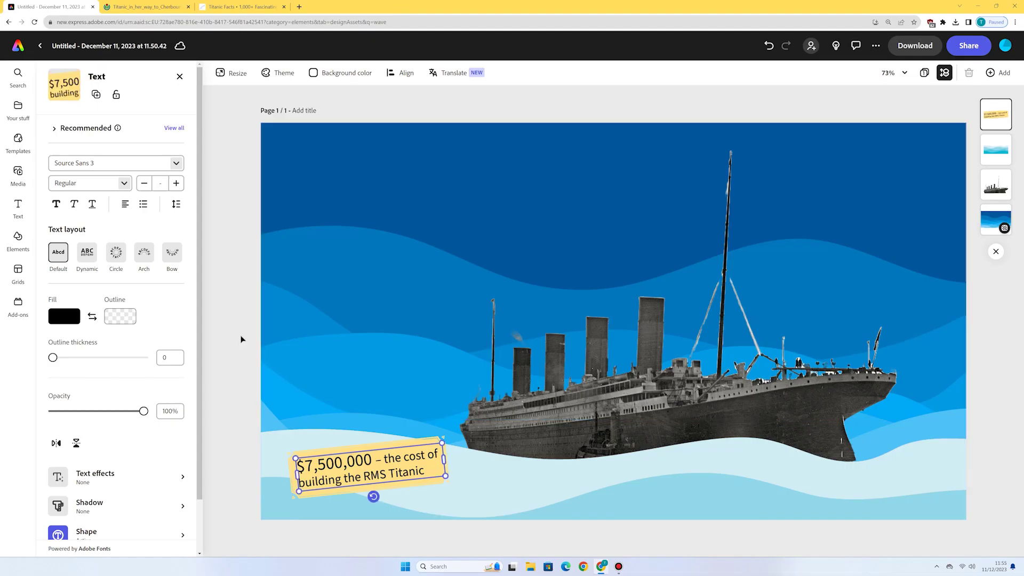
click(246, 258)
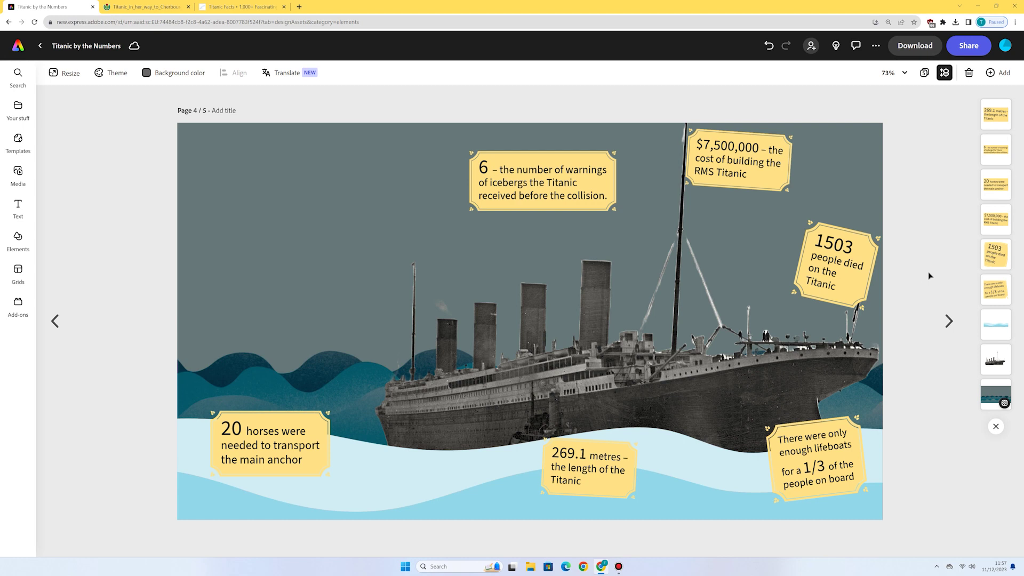
- Apply the reddish-brown duotone effect to the ship image on page 4 of the Titanic by the Numbers design
click(584, 371)
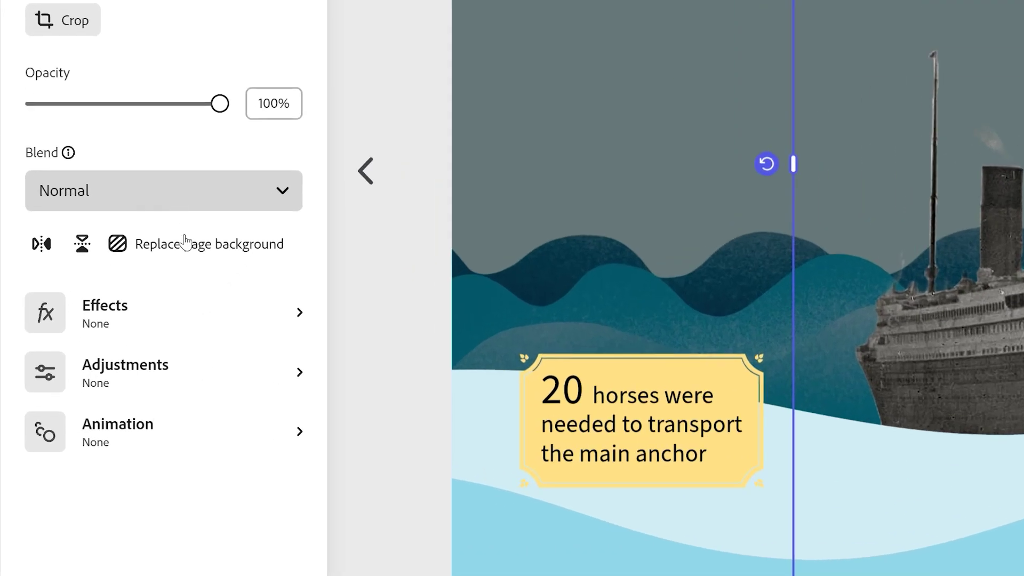
click(91, 394)
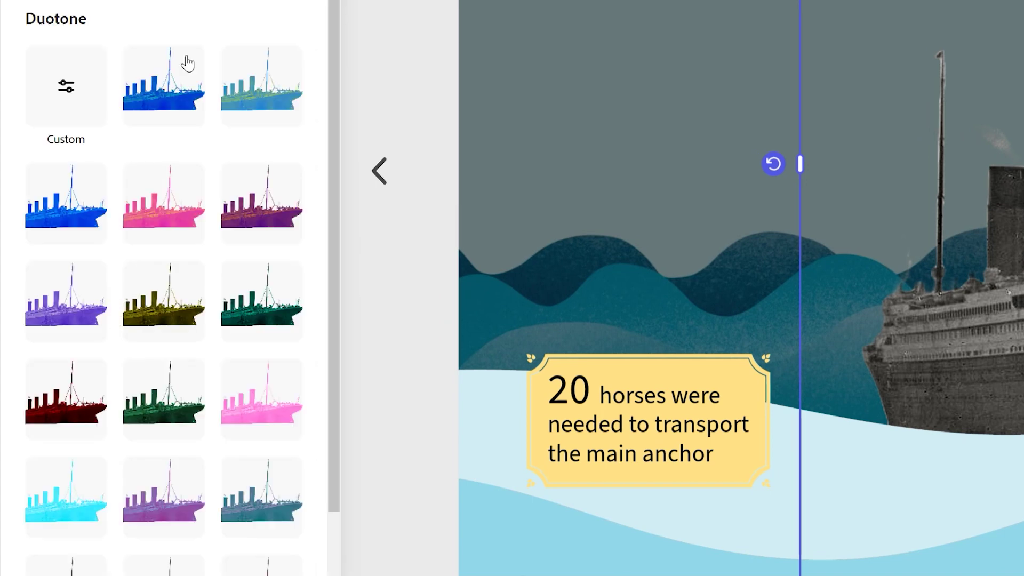
scroll(201, 325, down, 2)
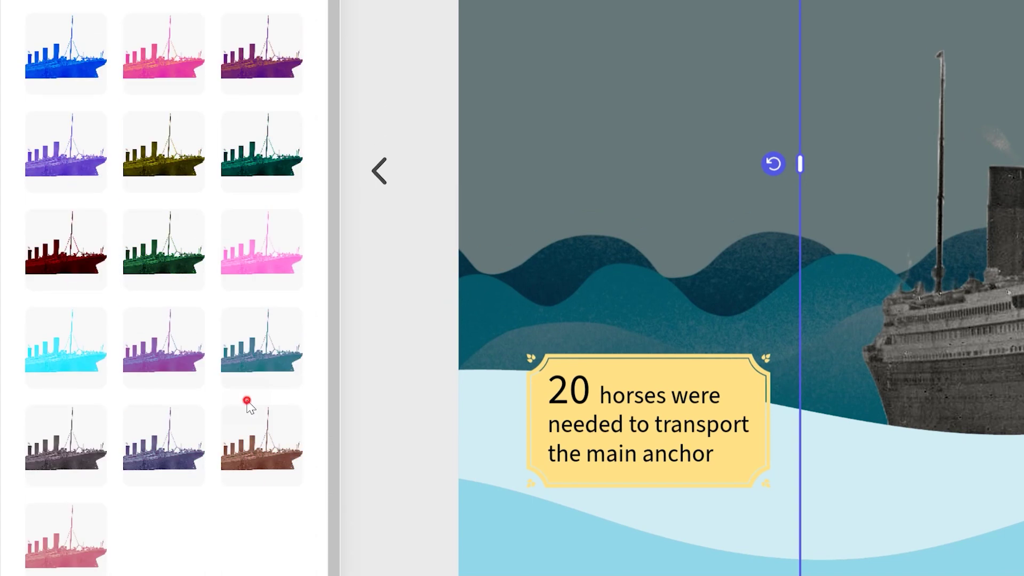
click(247, 417)
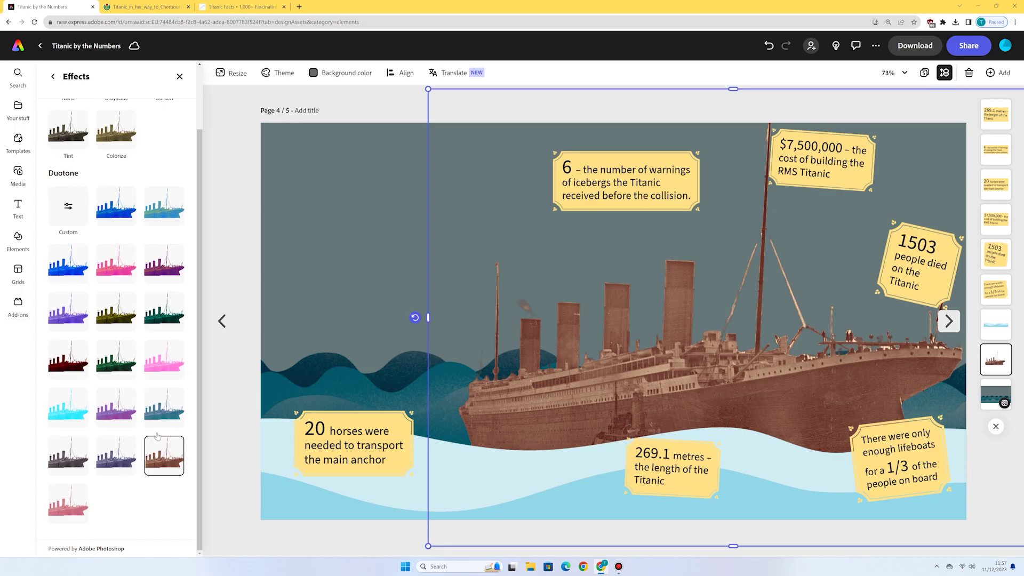
click(52, 76)
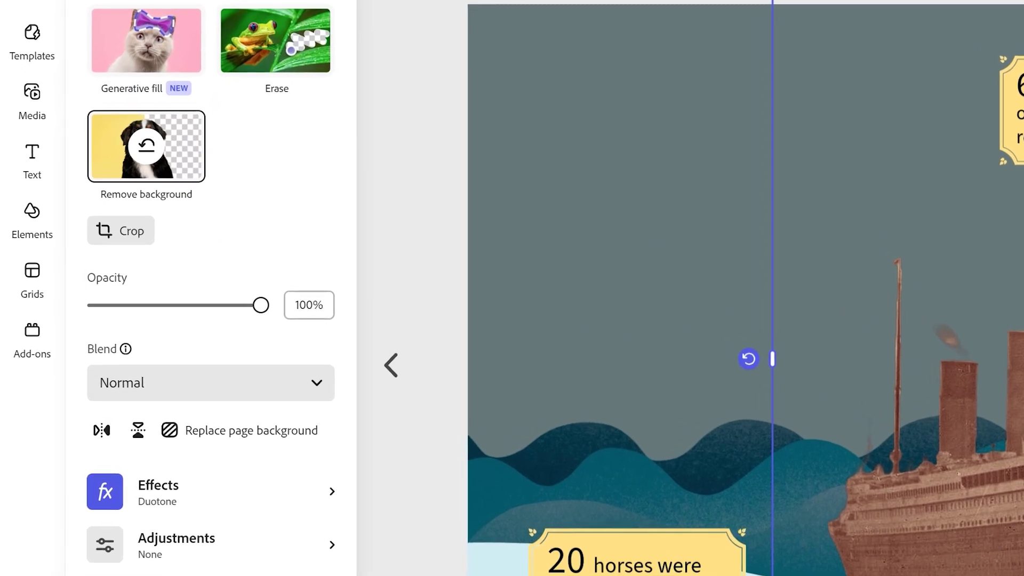
- Adjust the ship image's light by setting contrast to 75 and shadows to -18
click(178, 549)
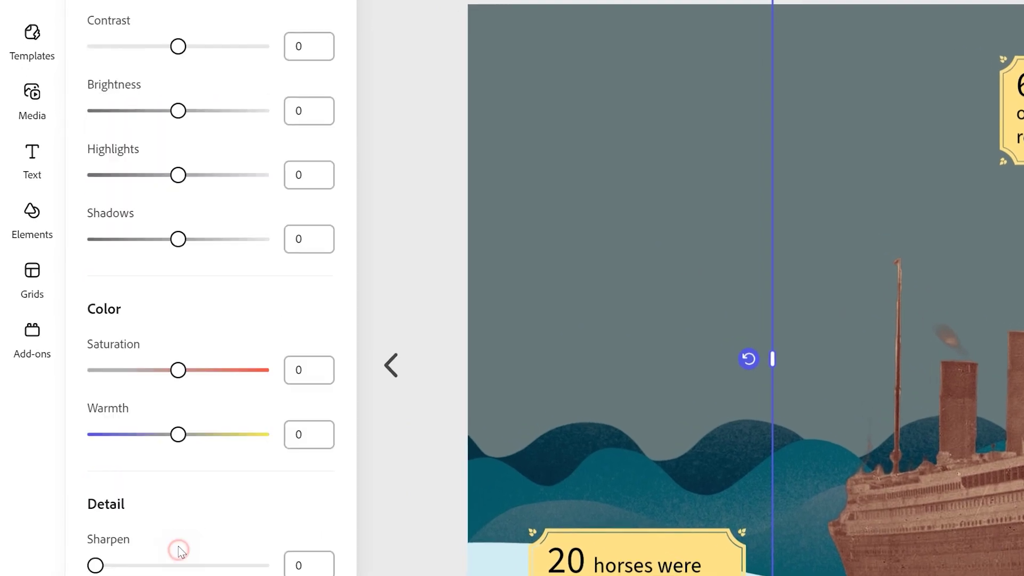
drag(178, 46, 246, 47)
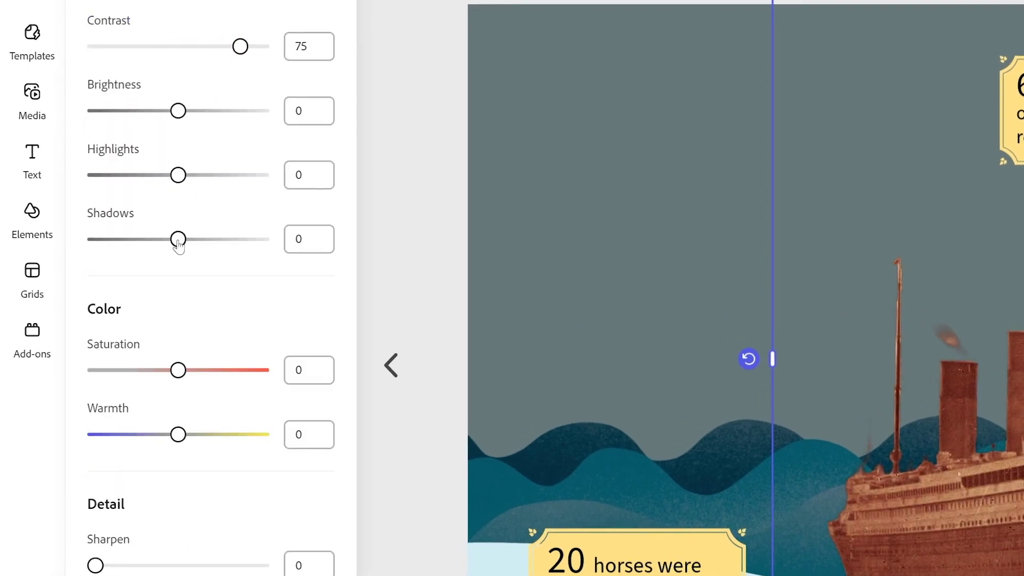
drag(178, 245, 163, 249)
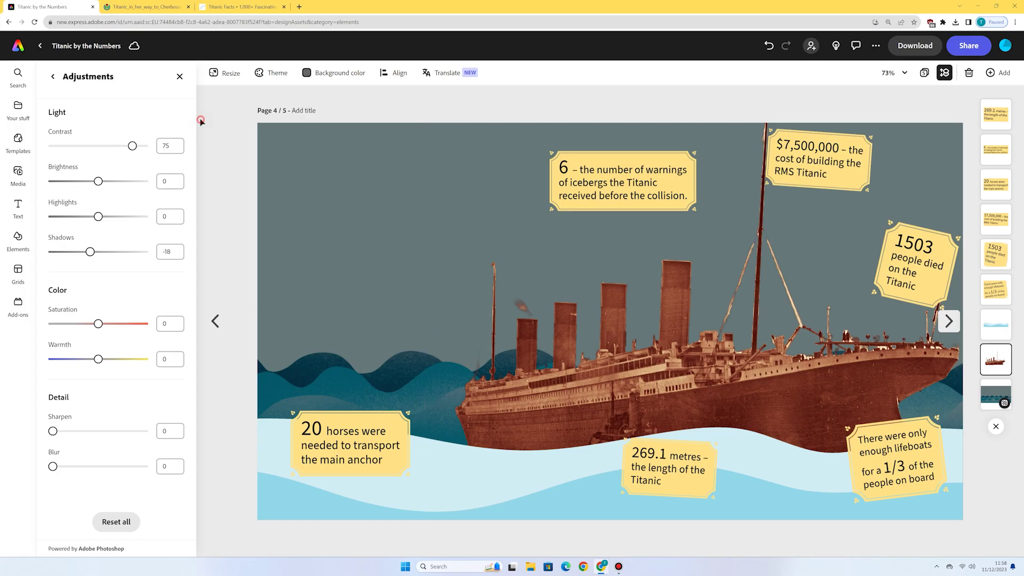
click(370, 77)
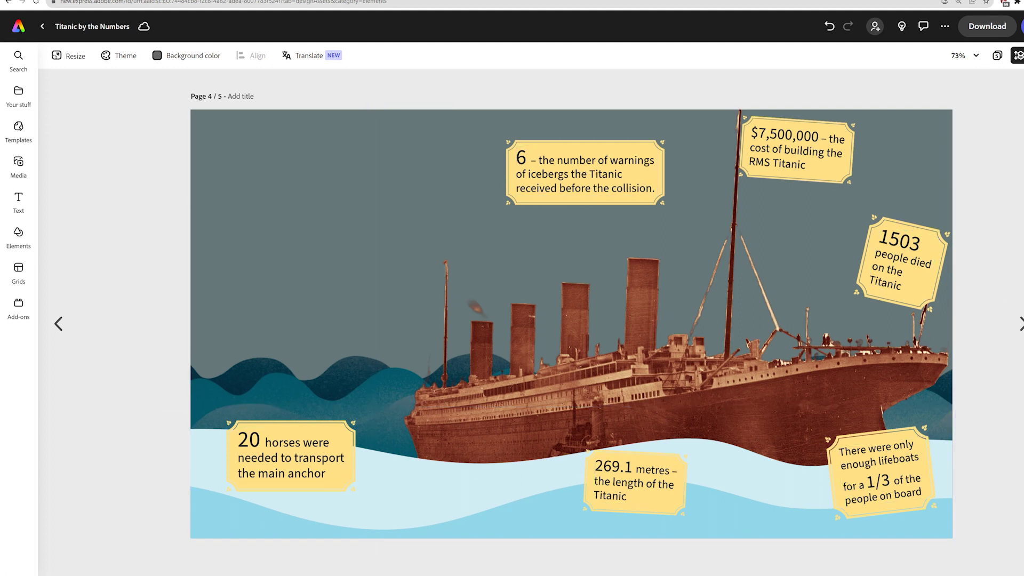
- Search the design assets for "anchor"
click(19, 233)
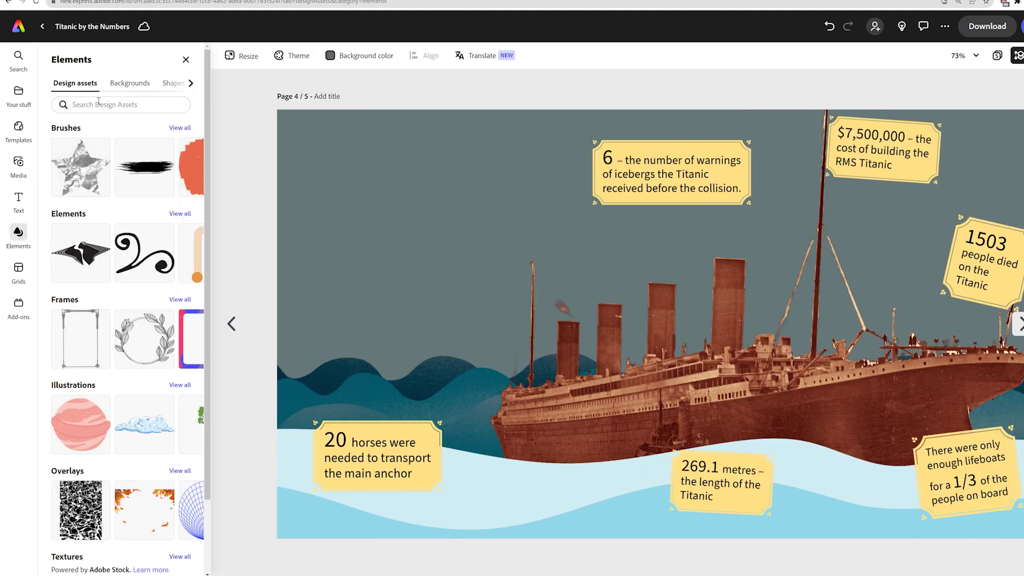
click(103, 104)
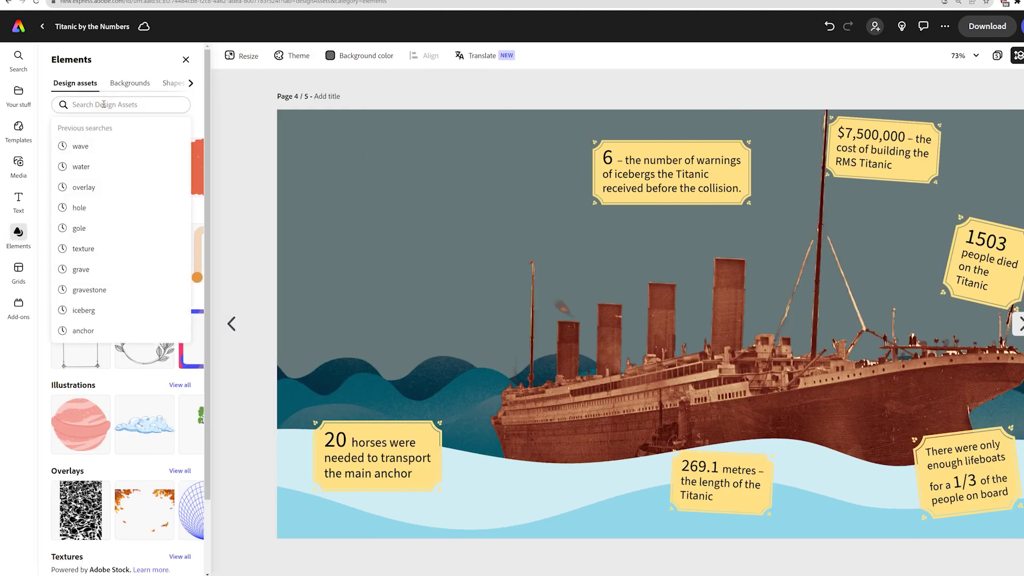
click(131, 60)
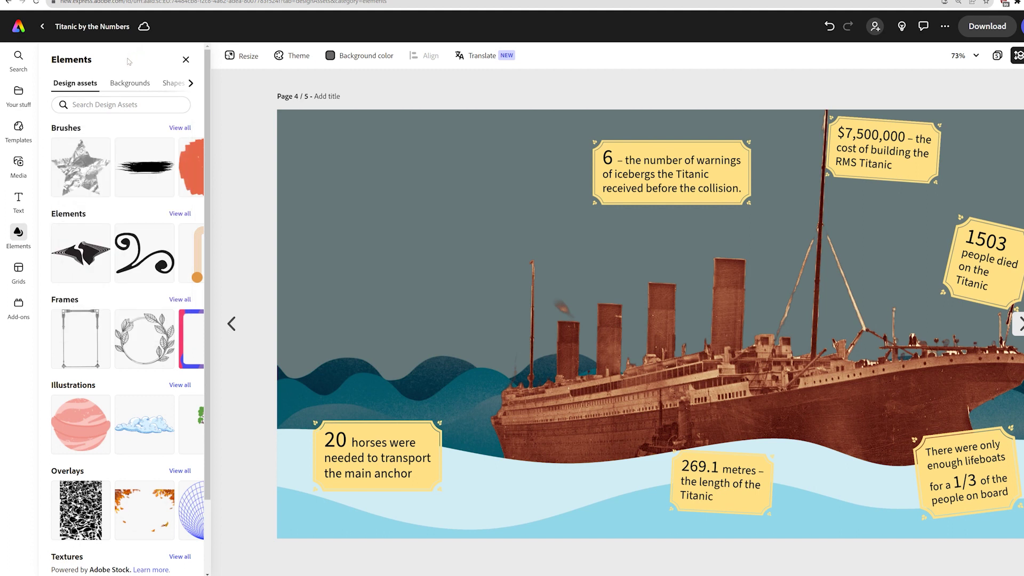
click(113, 109)
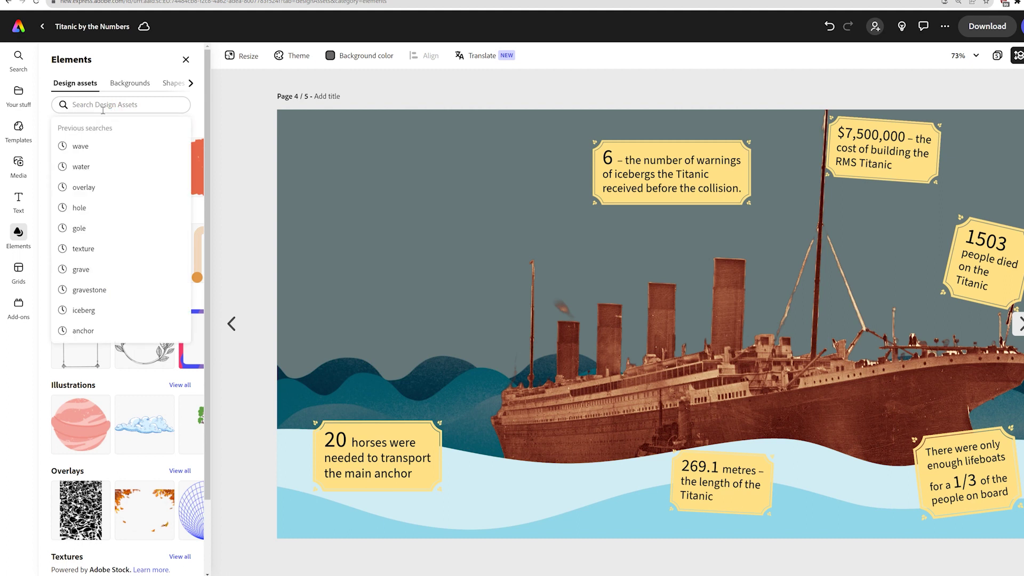
text(a)
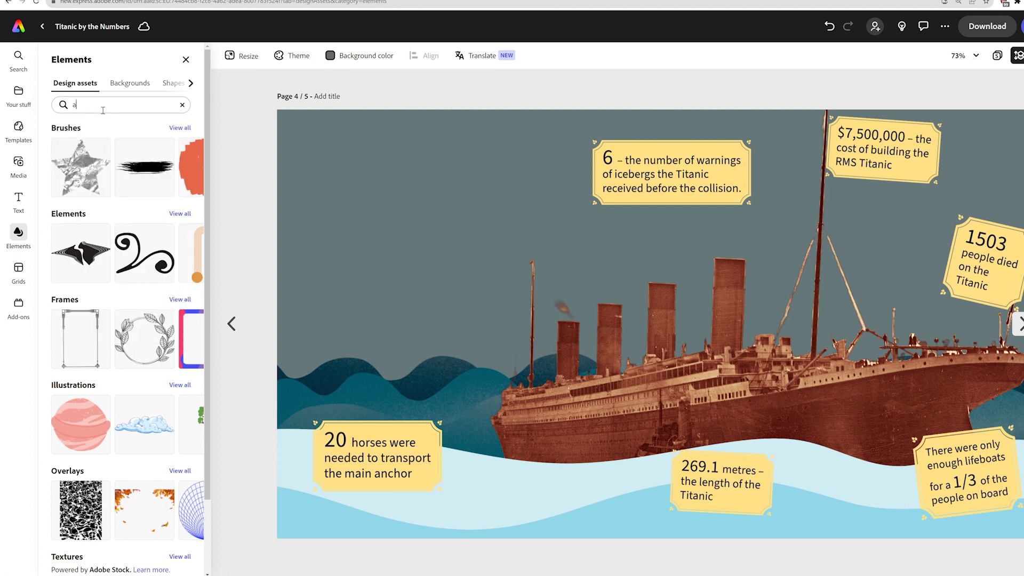
text(cnnchor)
key(Return)
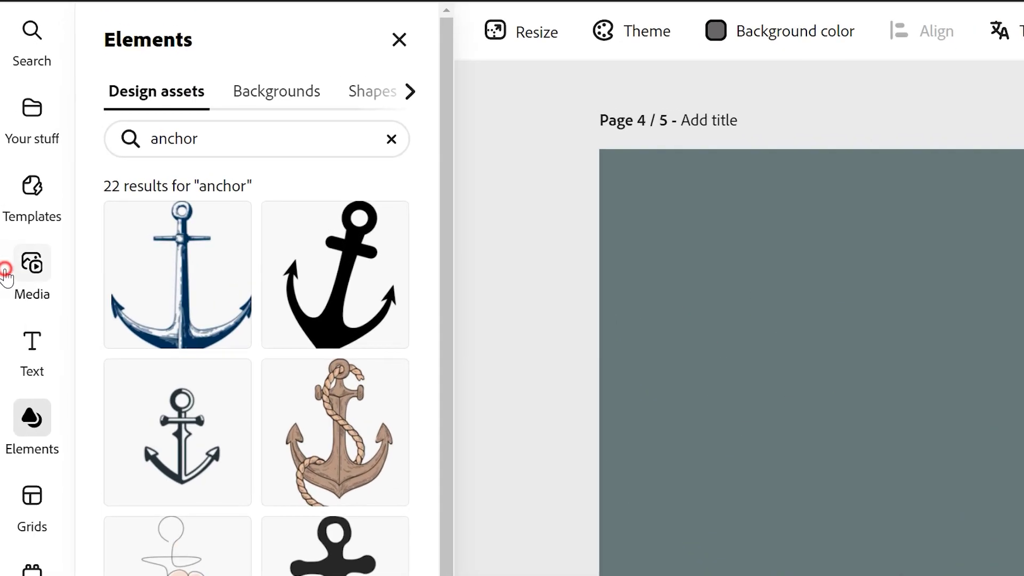
- Search the stock photos for "anchor" and add the blue anchor on a white background to the page
click(18, 161)
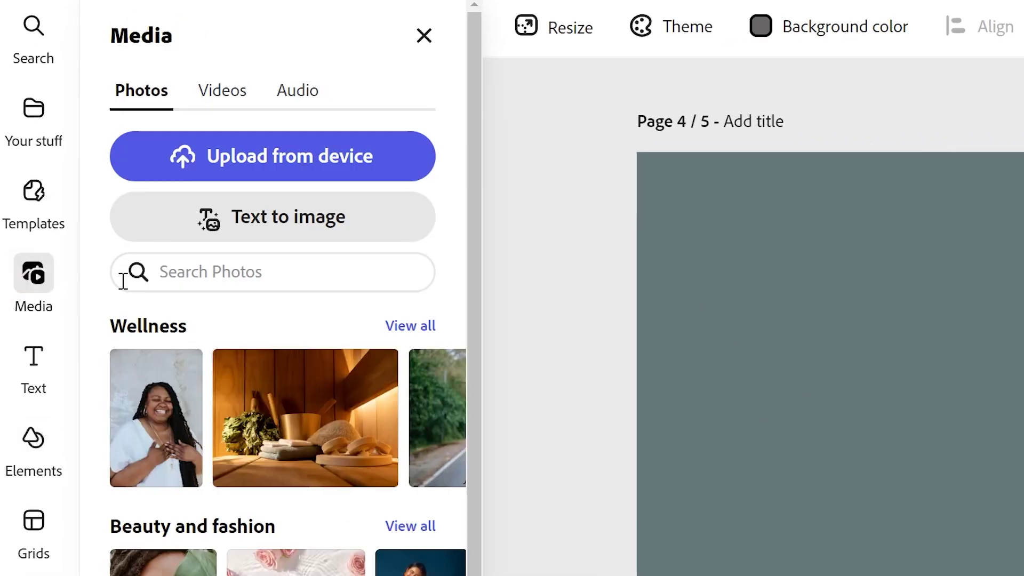
click(260, 277)
text(anchor)
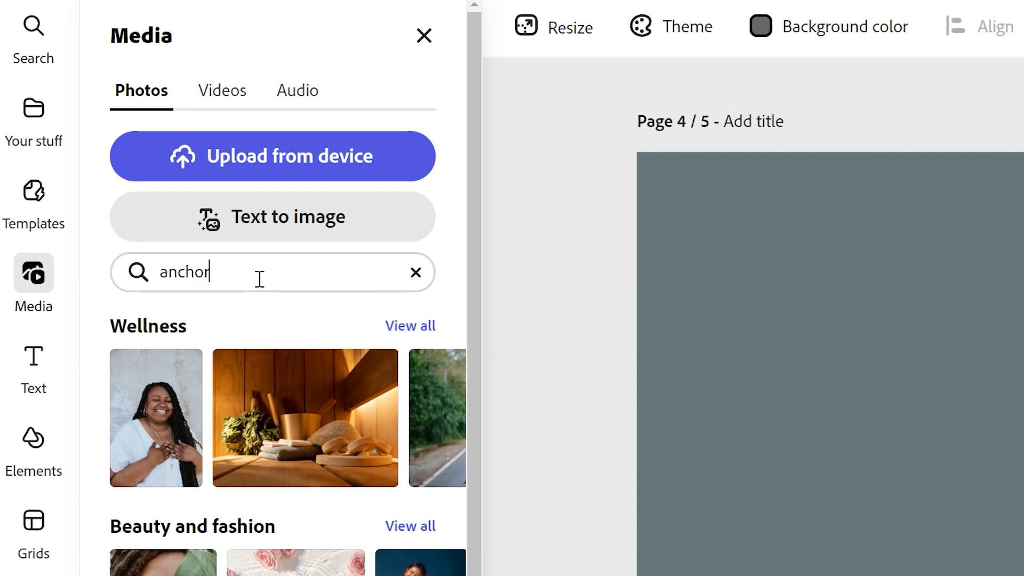
key(Return)
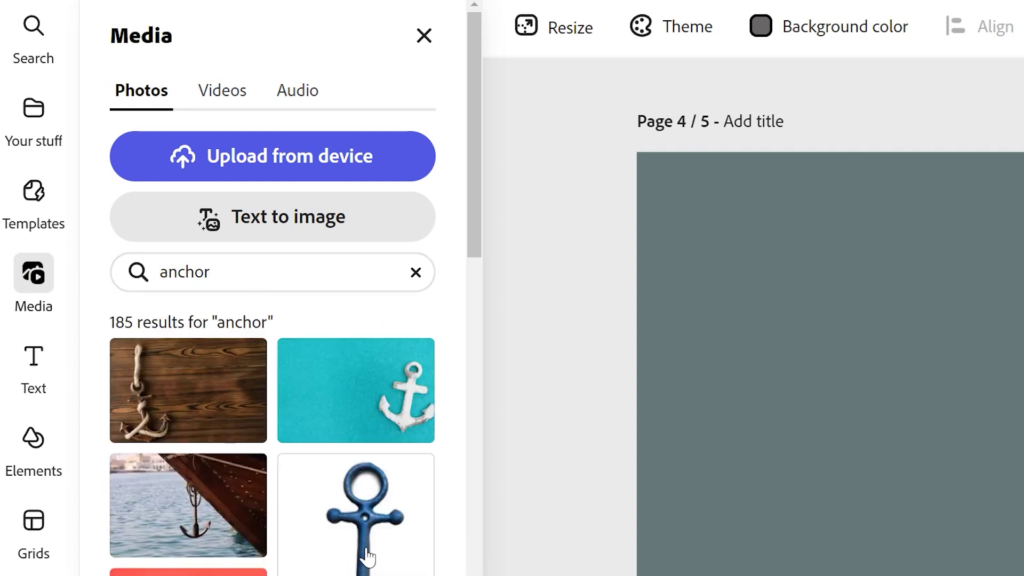
click(359, 544)
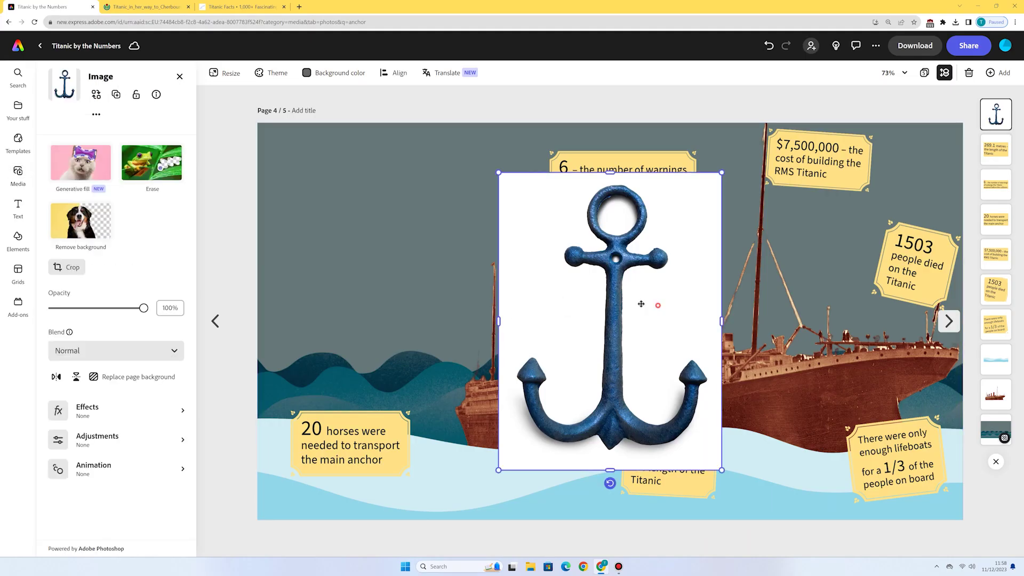
- Remove the anchor photo's background, shrink it and place it at the lower-right corner of the "20 horses" caption
drag(641, 304, 531, 347)
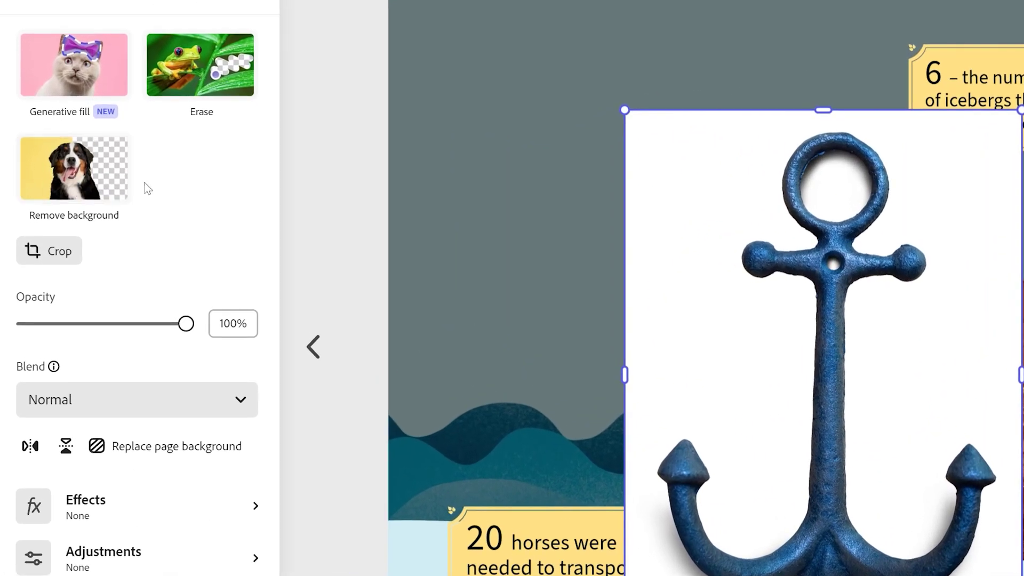
click(84, 179)
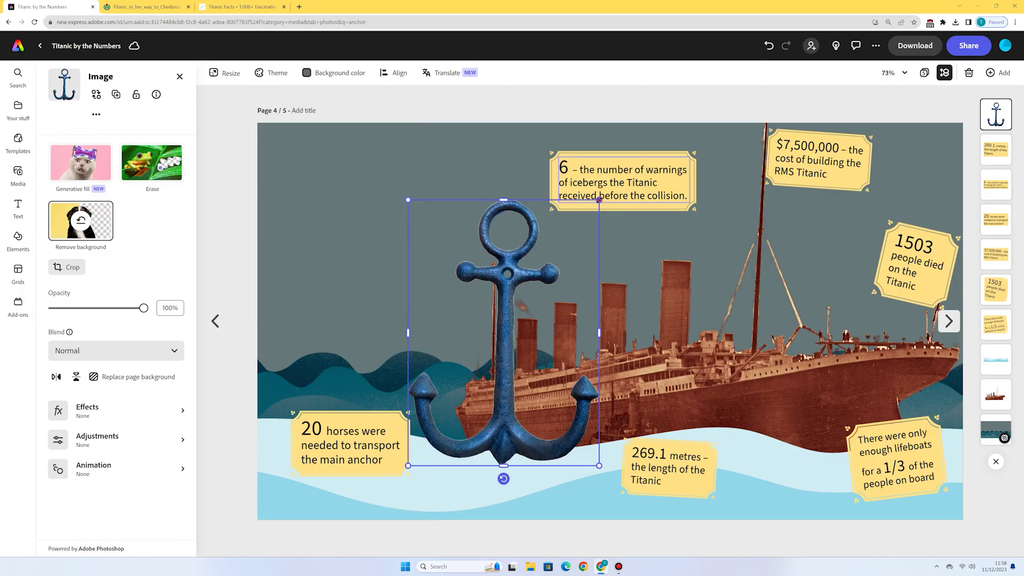
drag(599, 200, 401, 475)
click(208, 431)
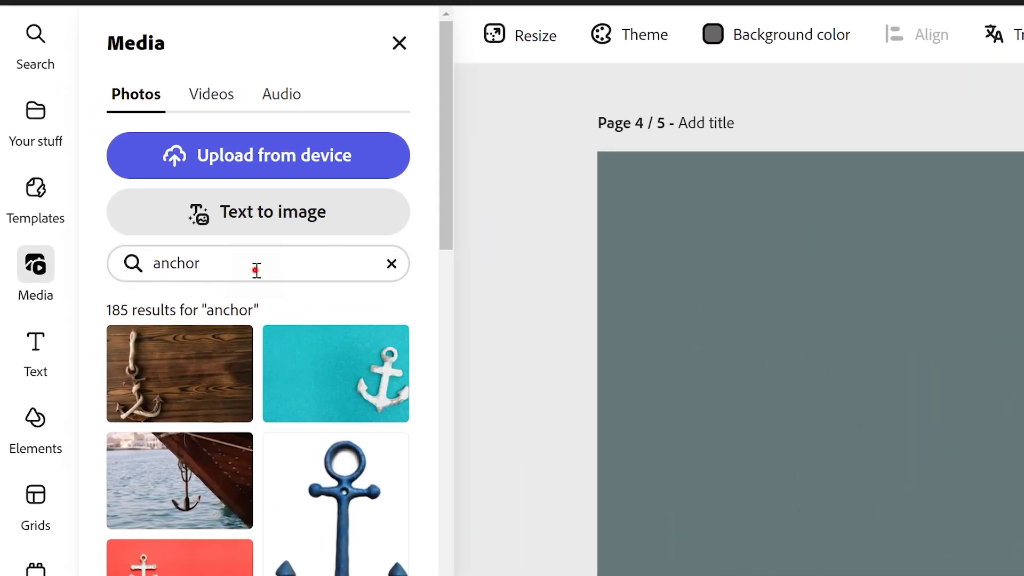
- Search the stock photos for "iceberg" and look through the photo results
drag(112, 171, 12, 169)
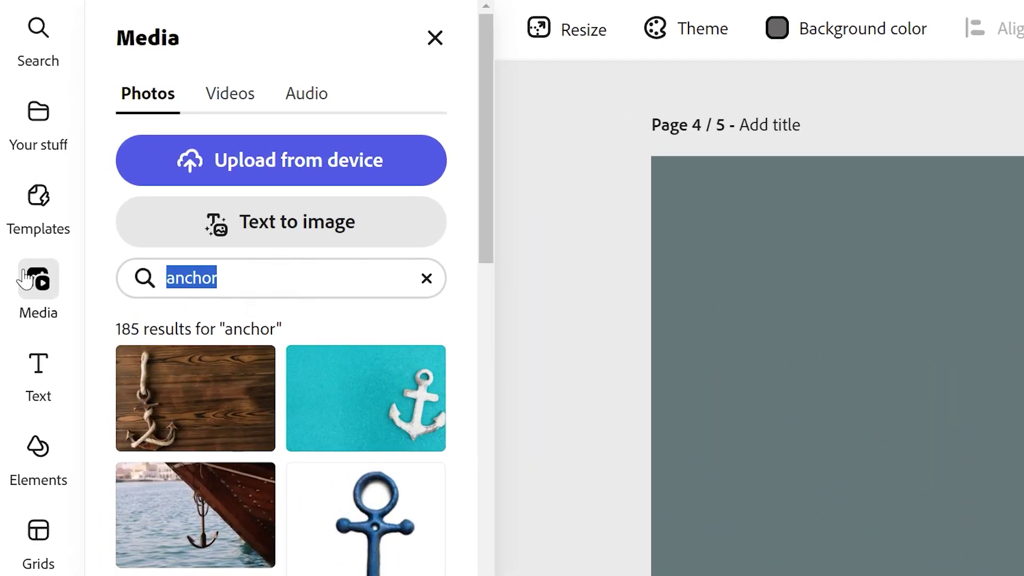
key(BackSpace)
text(i)
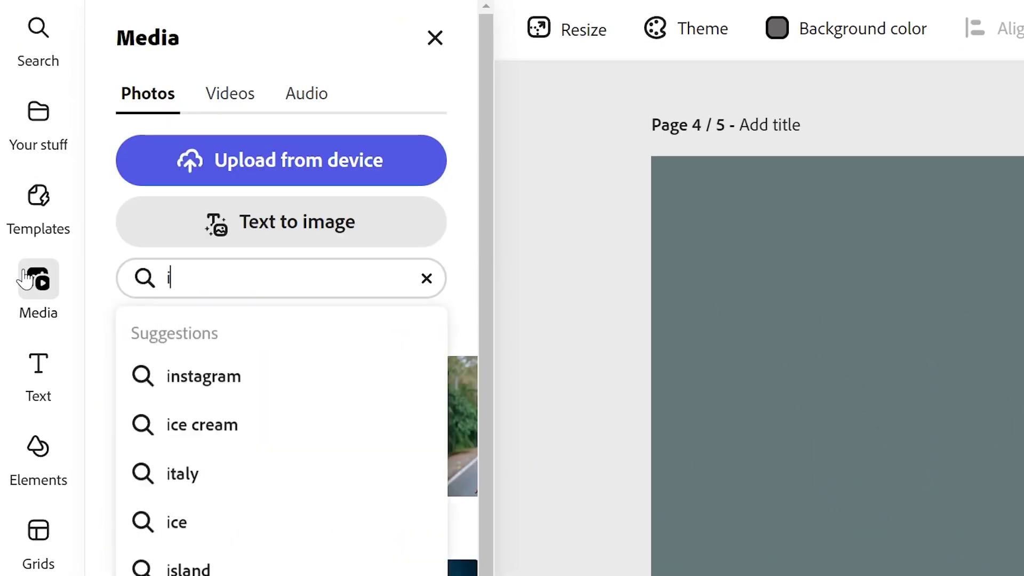
text(ceberg)
key(Return)
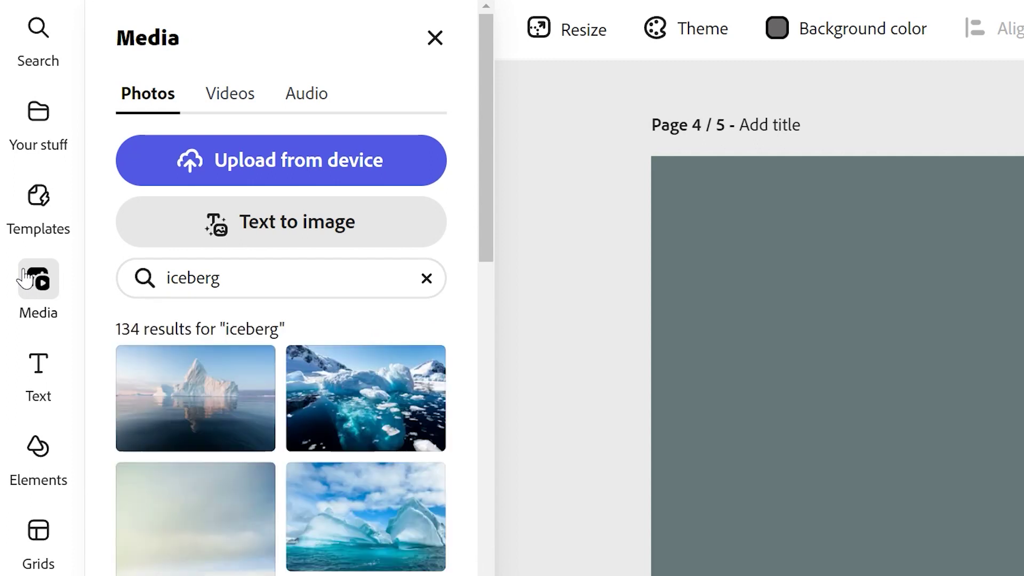
scroll(281, 447, down, 5)
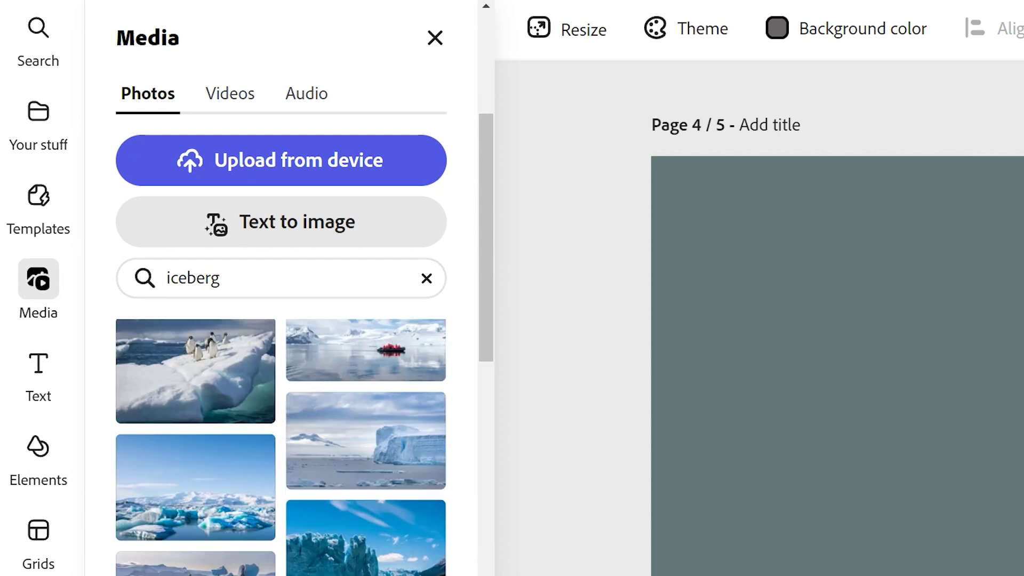
scroll(267, 391, up, 5)
- Search the design assets for "iceberg", add the blue geometric iceberg and place it small above the "6" warnings caption
drag(261, 279, 117, 287)
key(ctrl+c)
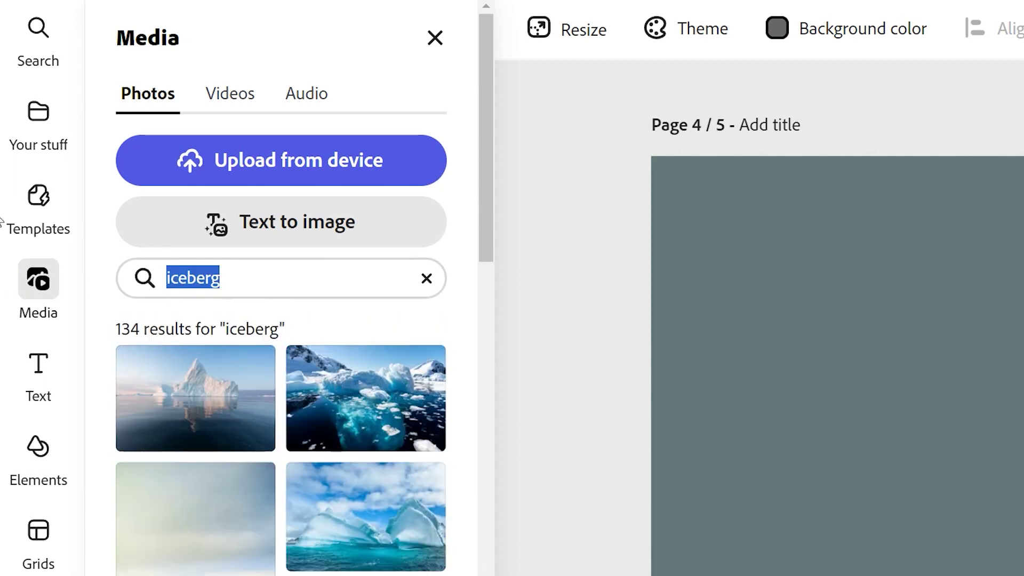
click(34, 449)
click(305, 143)
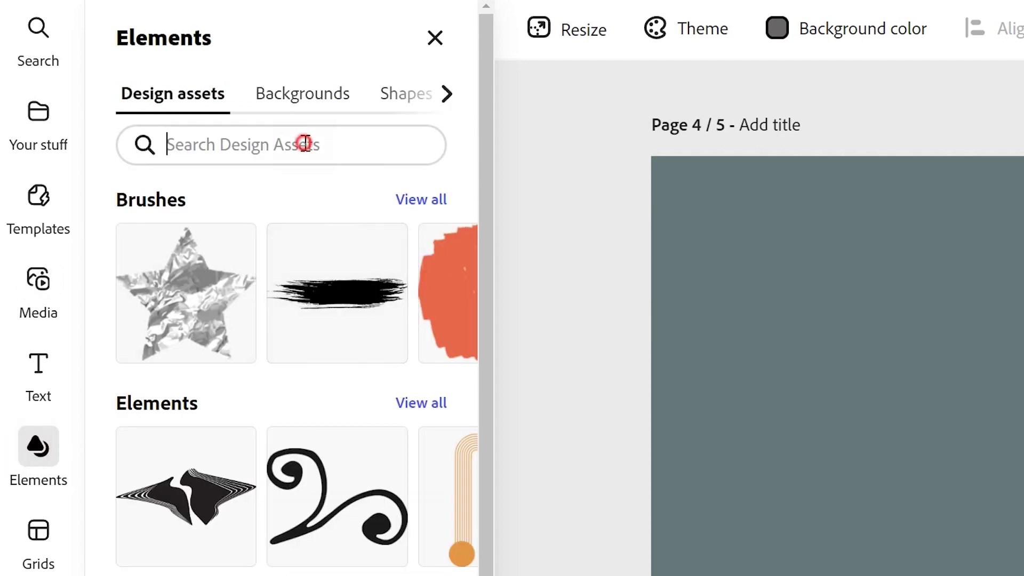
key(ctrl+v)
key(Return)
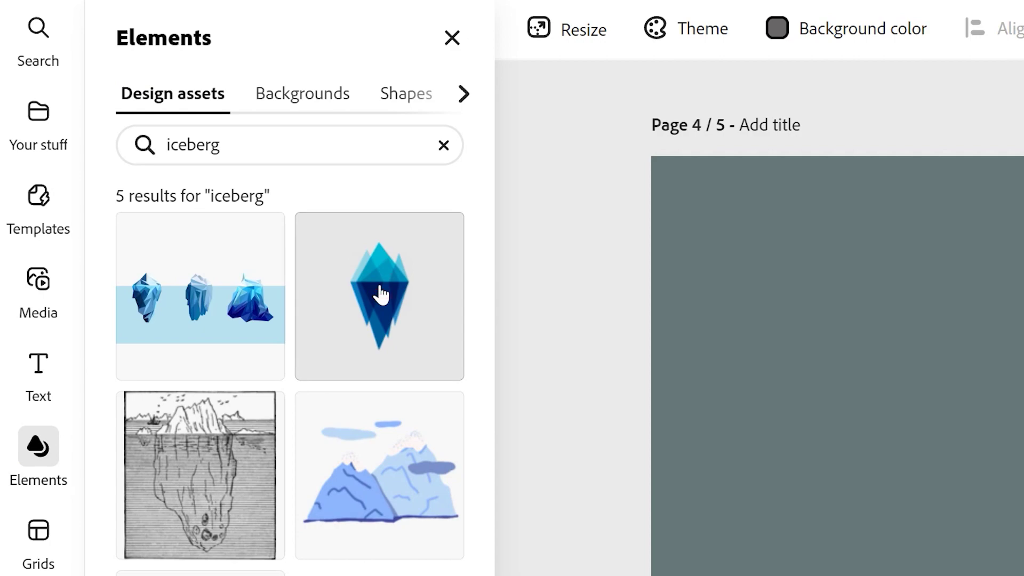
click(380, 294)
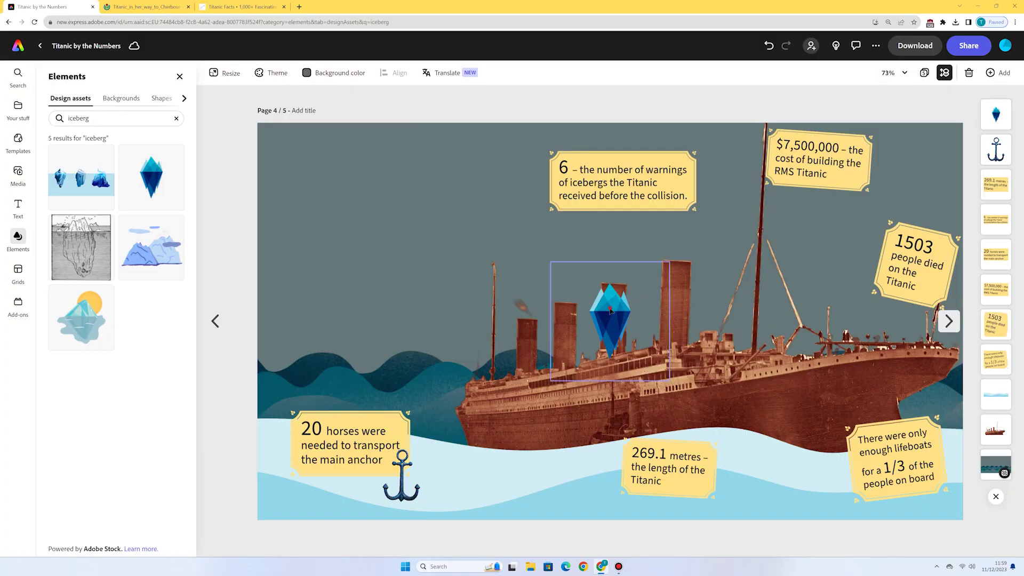
drag(611, 310, 707, 178)
click(732, 104)
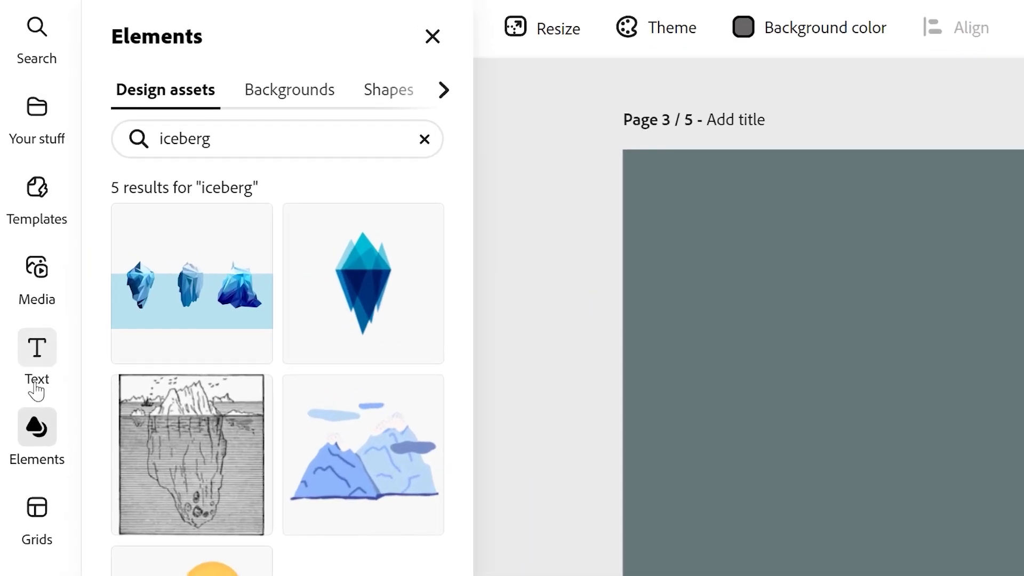
- Browse the Headlines text templates and add the black script headline with a pink subtitle to the page's upper-left area
click(22, 212)
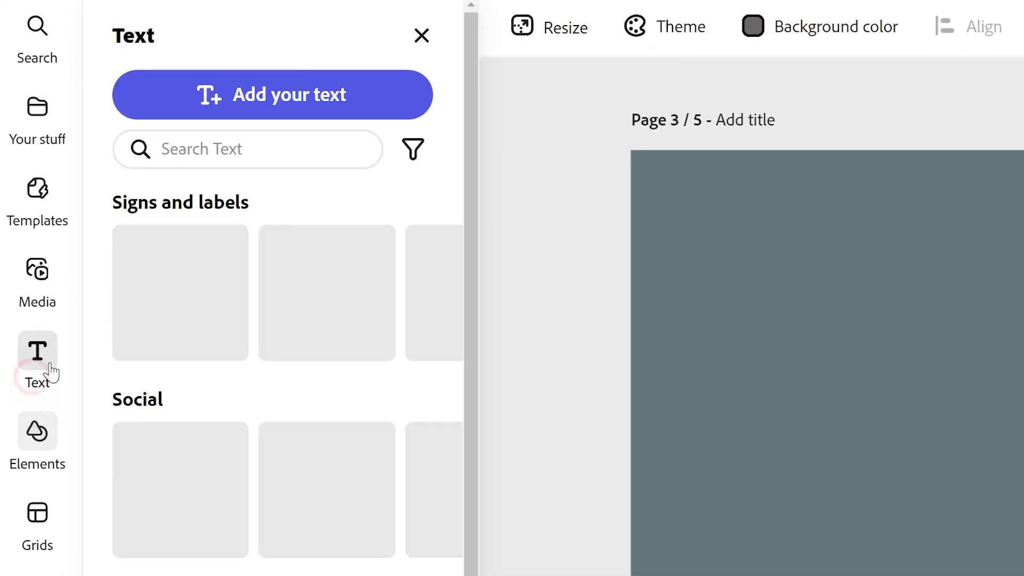
click(320, 114)
scroll(195, 446, down, 6)
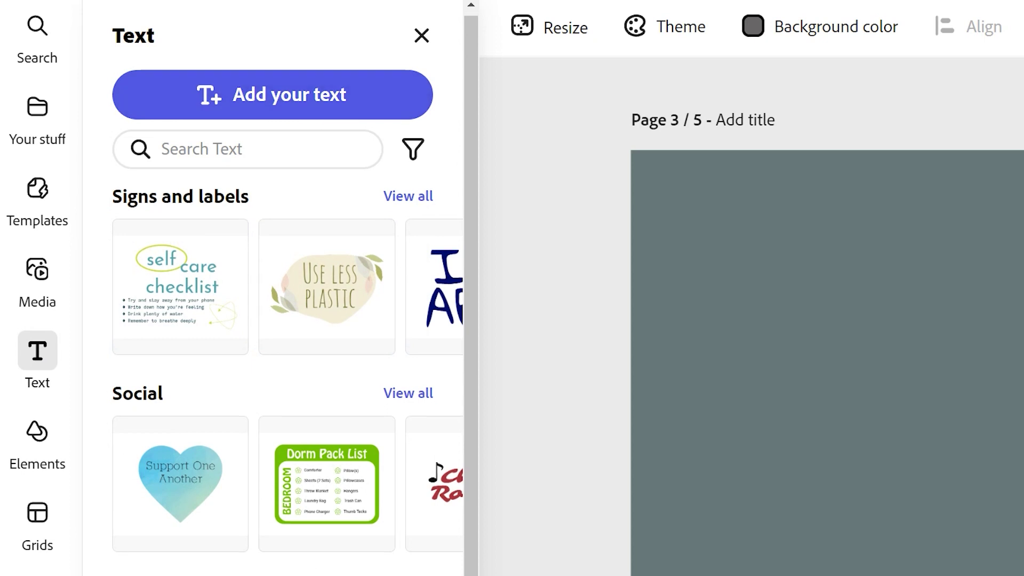
scroll(254, 377, down, 4)
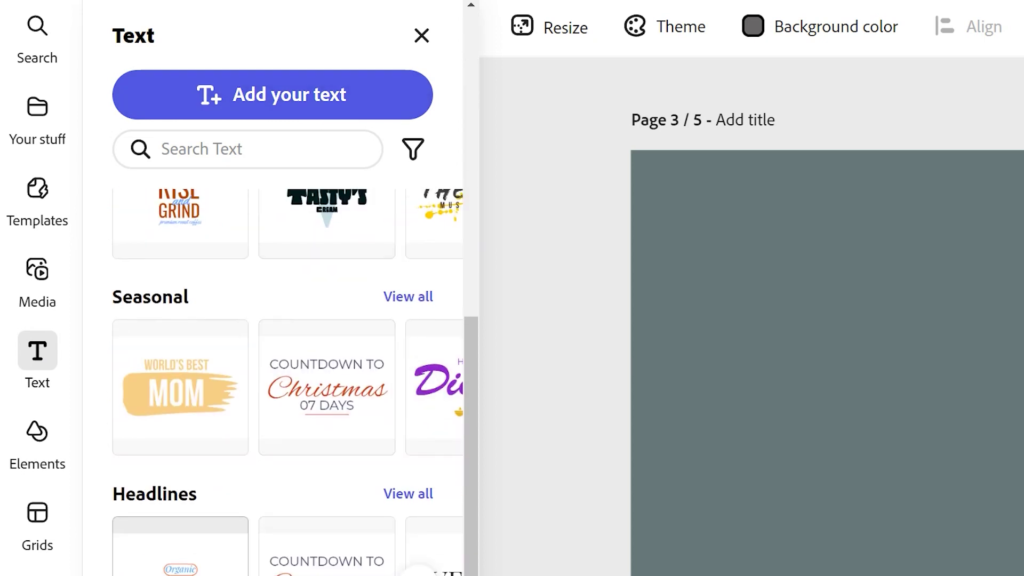
click(407, 498)
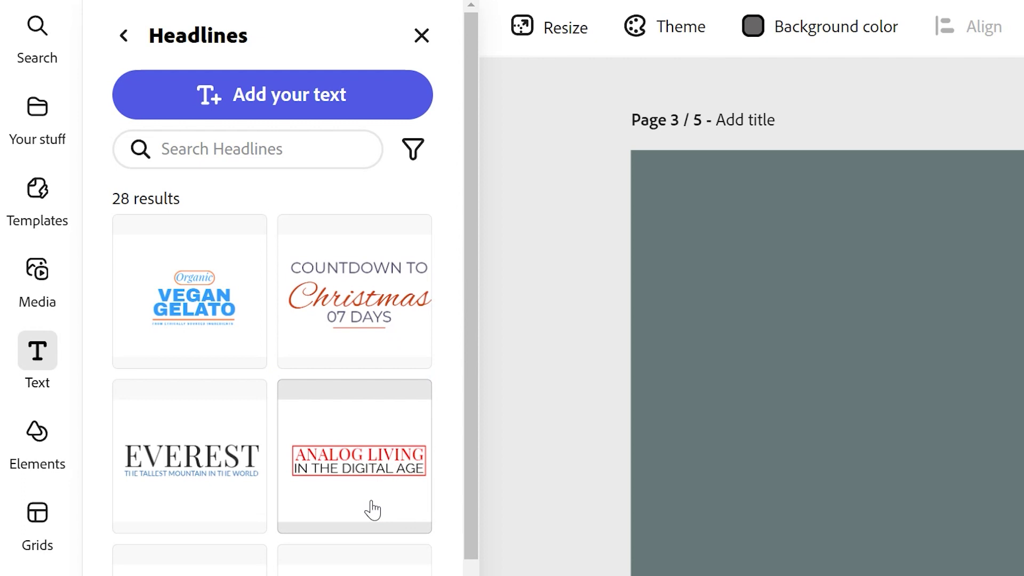
scroll(333, 521, down, 15)
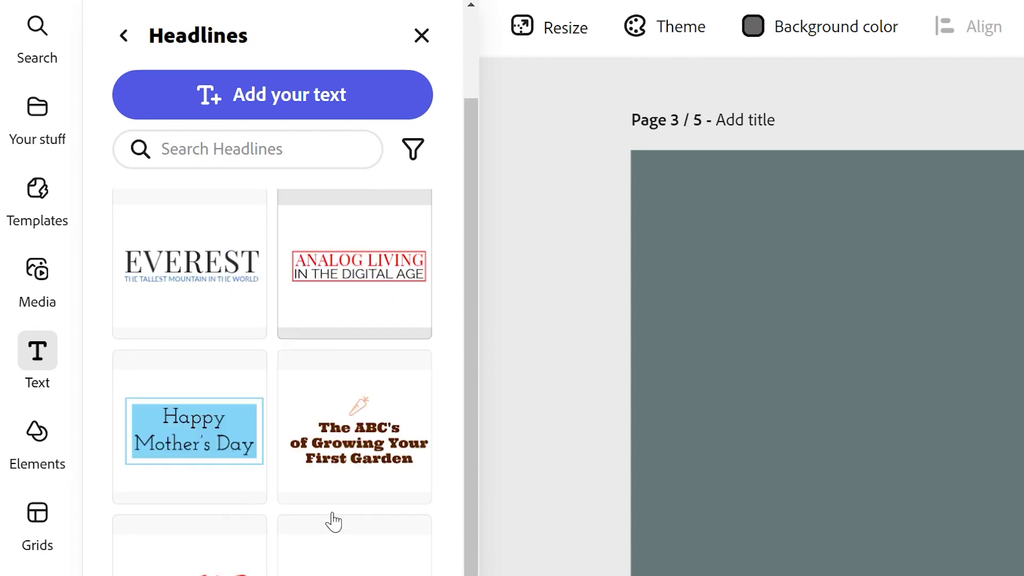
scroll(334, 521, down, 10)
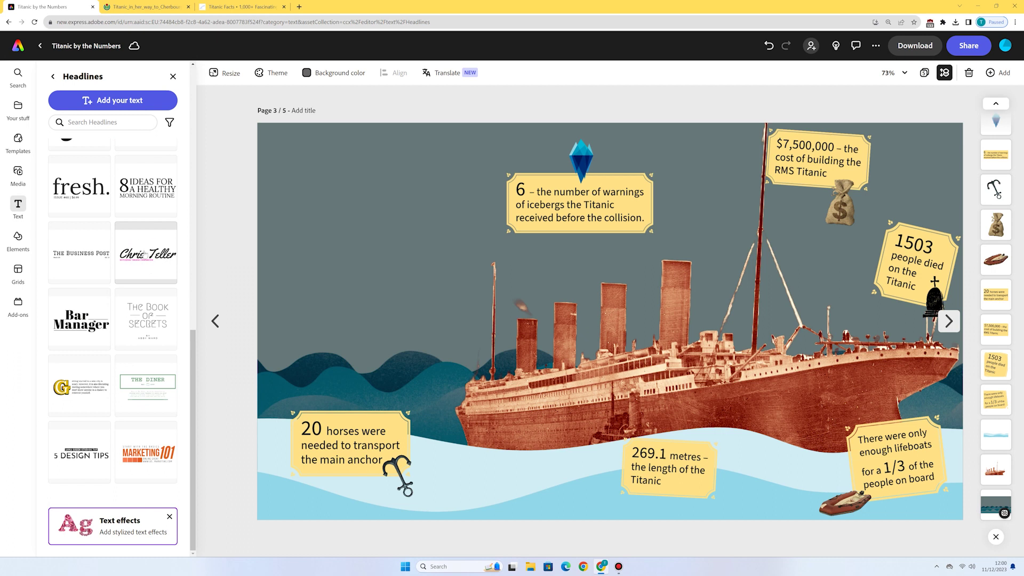
click(145, 255)
drag(679, 335, 483, 254)
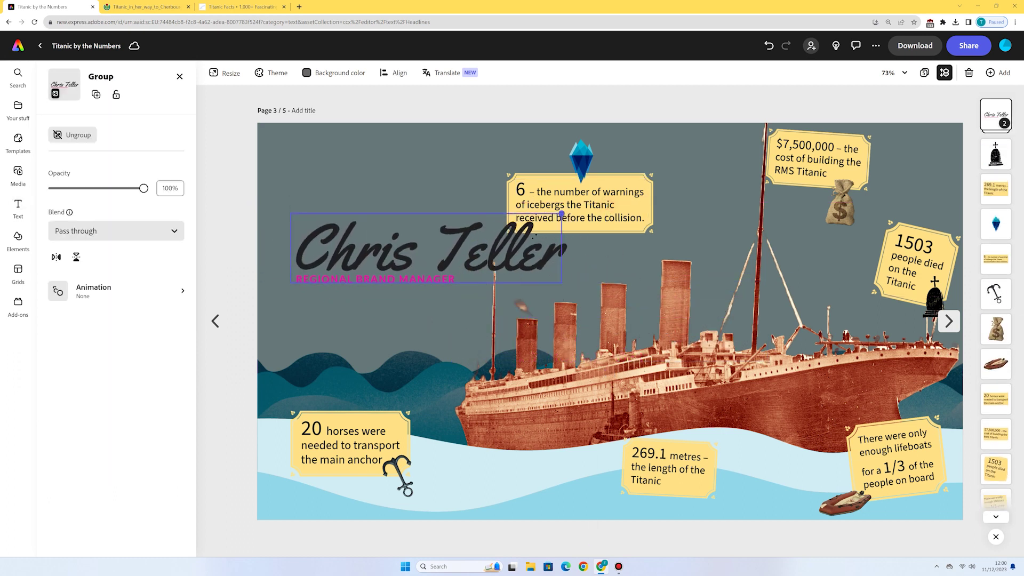
- Replace the headline text with "Titanic" and its subtitle with "BY THE NUMBERS"
double_click(401, 226)
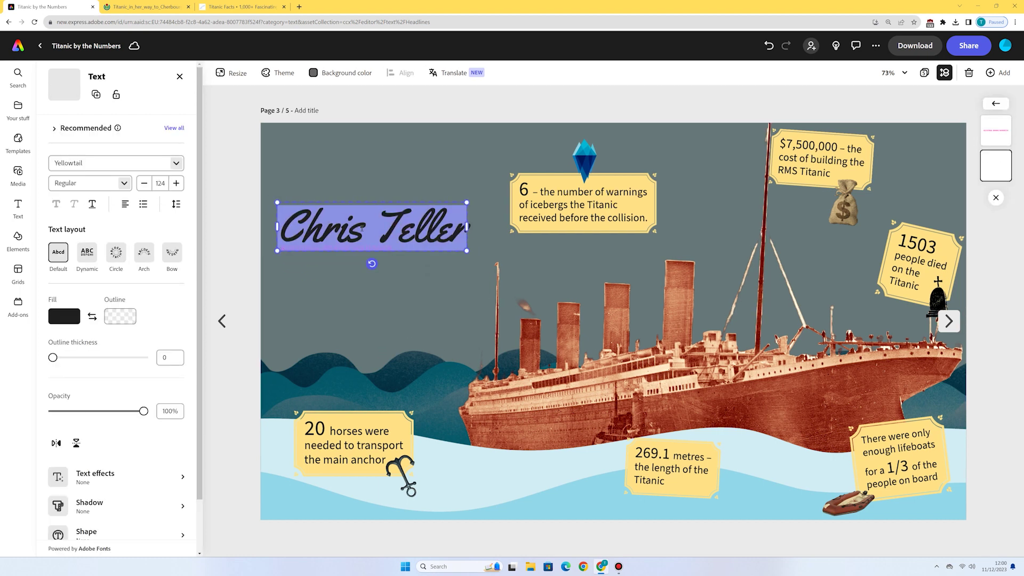
text(Titanic)
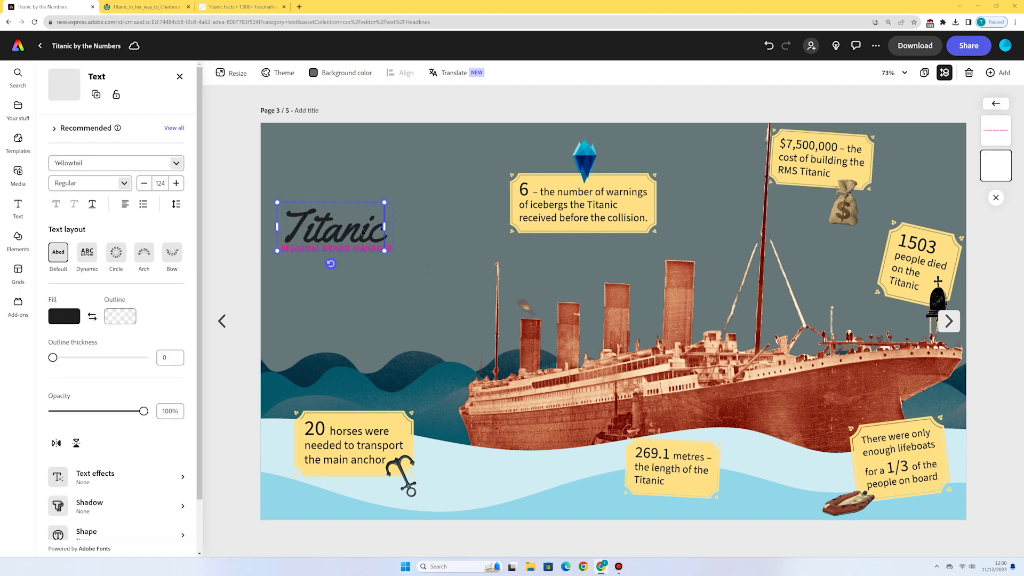
click(387, 249)
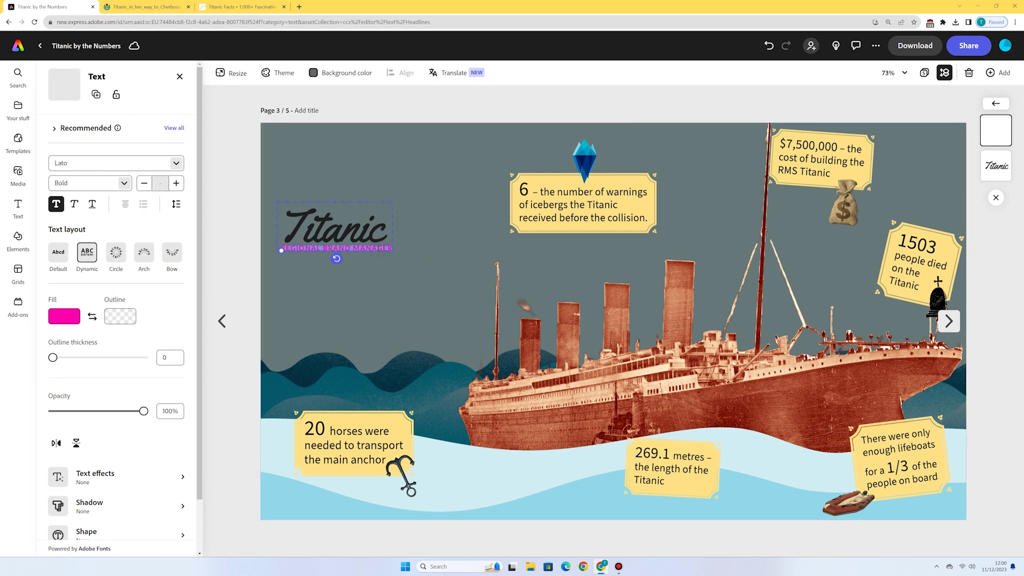
text(BY THE NUMBERS)
click(245, 286)
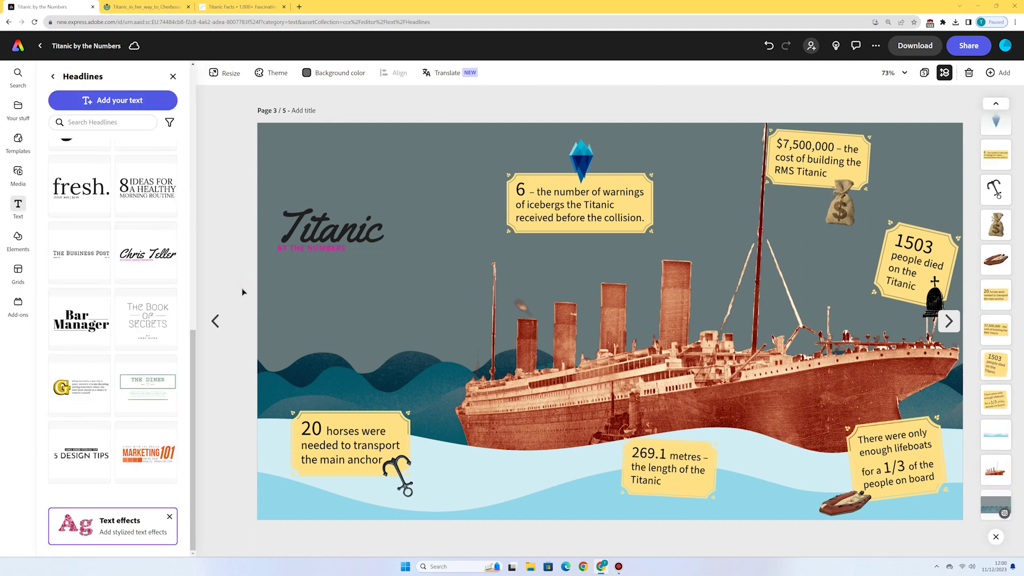
- Enlarge the Titanic title group and position it in the empty sky beside the "6" warnings caption
click(343, 236)
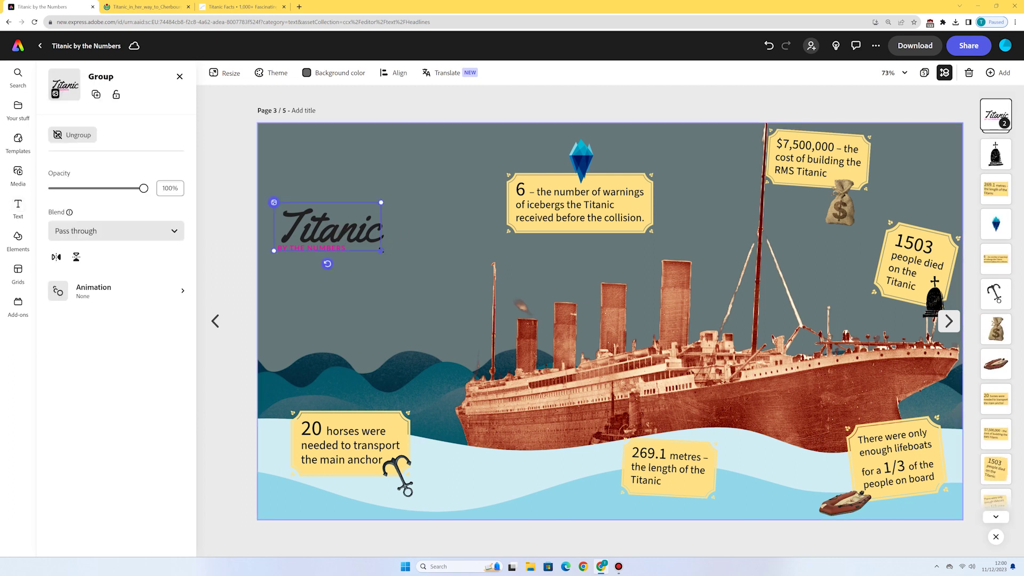
drag(381, 250, 458, 285)
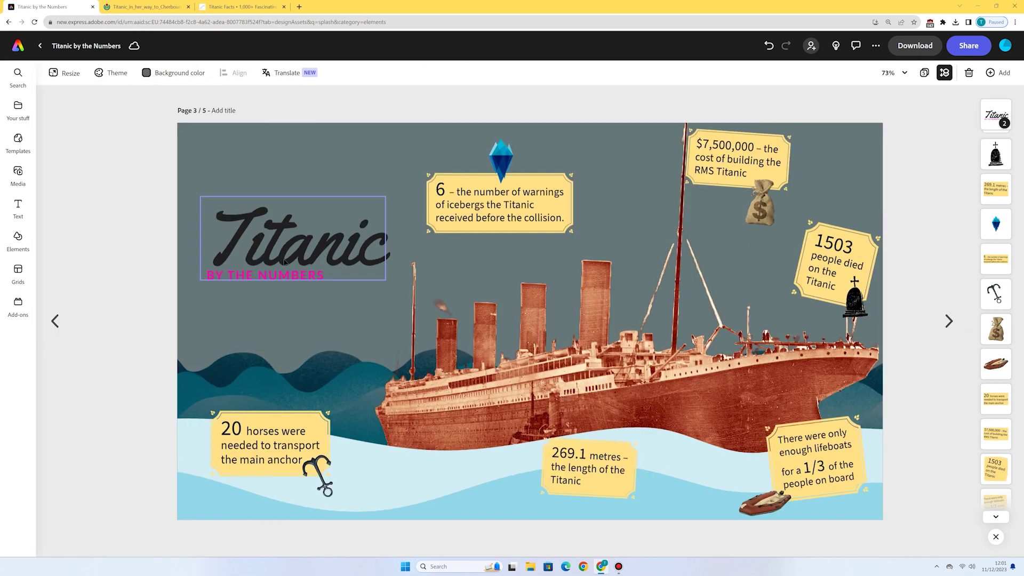
drag(285, 260, 388, 250)
click(217, 254)
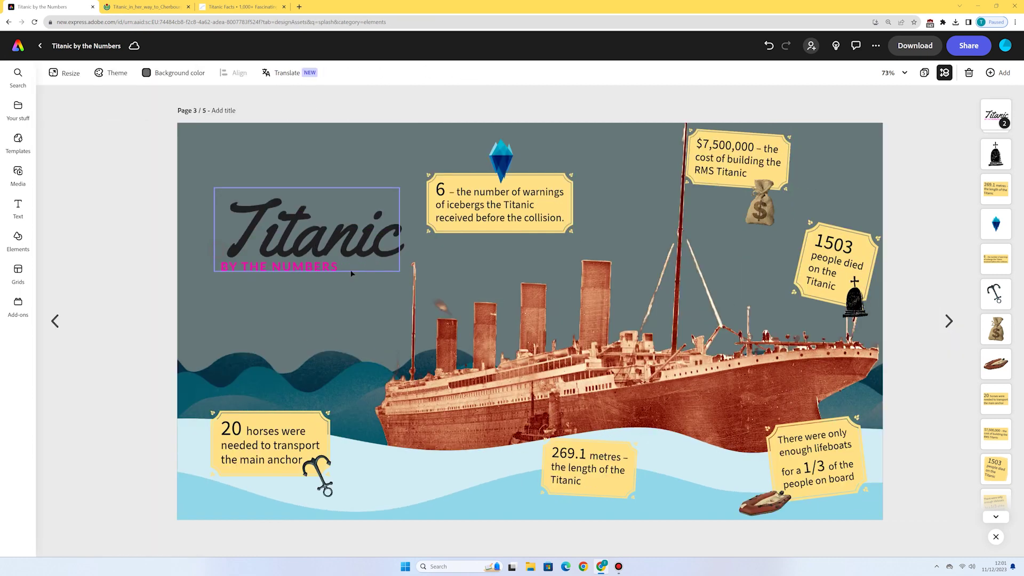
- Recolour the "BY THE NUMBERS" subtitle with the turquoise sampled from the iceberg graphic
double_click(316, 273)
double_click(364, 266)
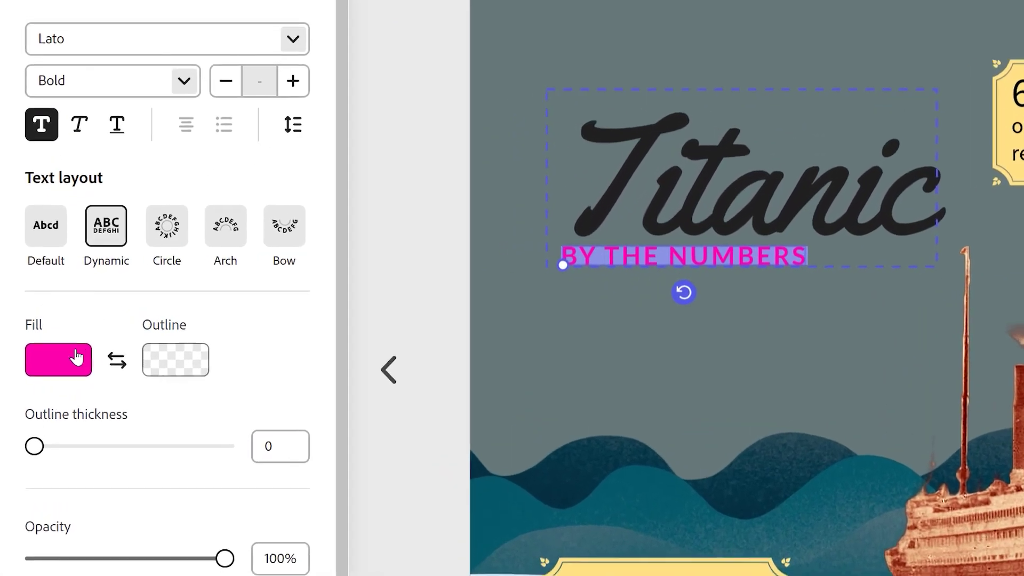
click(60, 340)
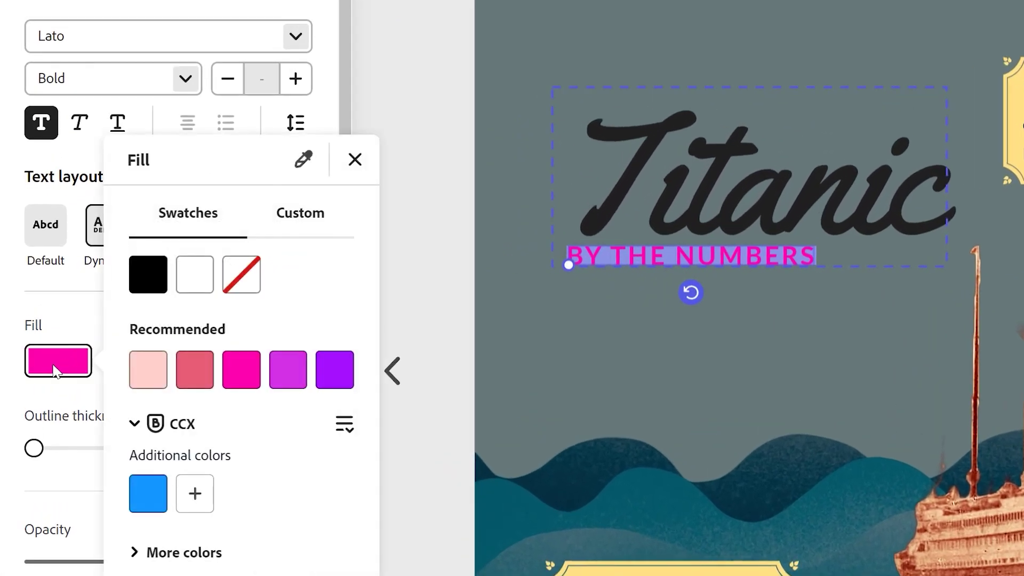
click(304, 161)
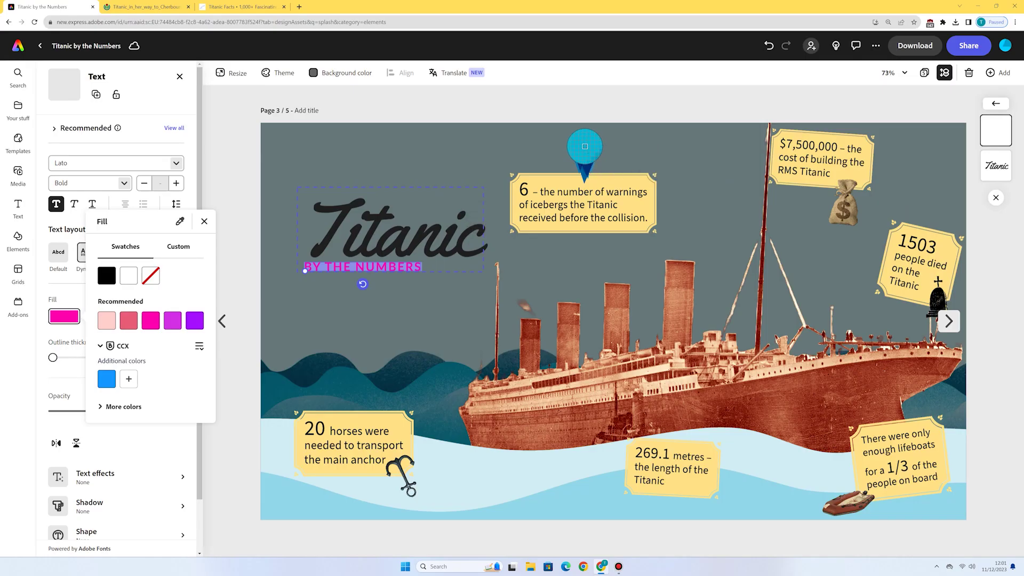
click(584, 147)
click(555, 95)
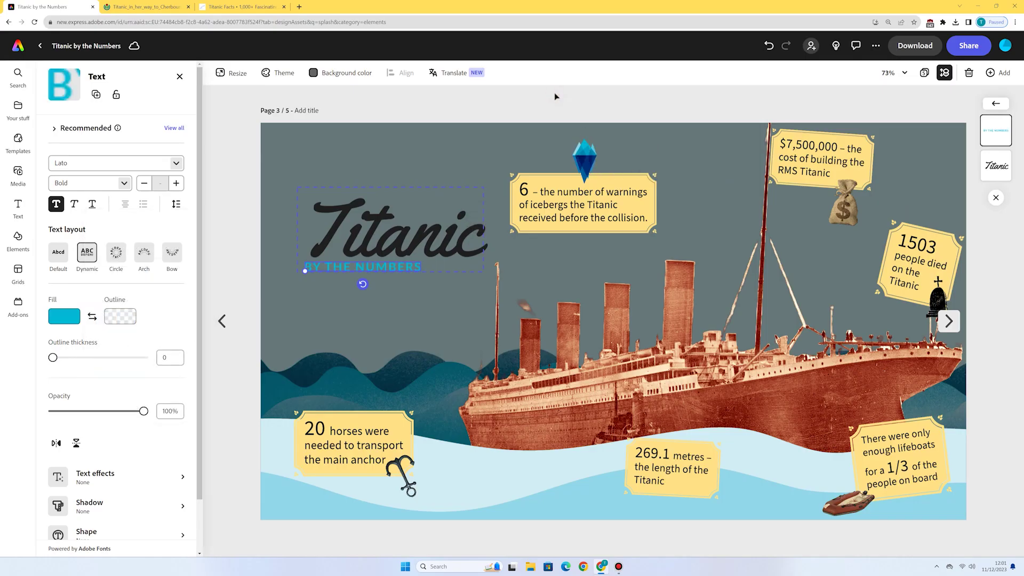
click(167, 77)
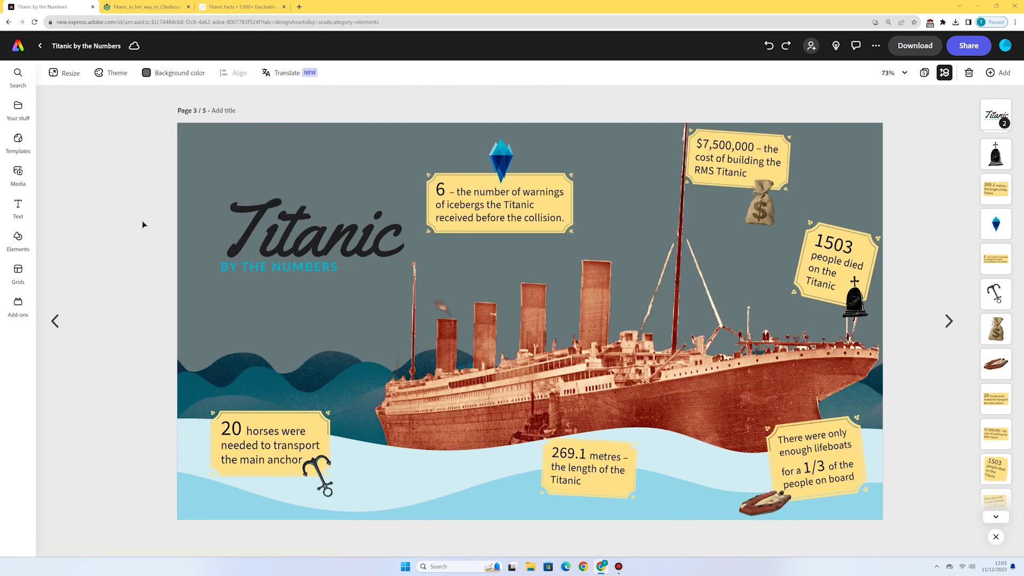
- Recolour the "Titanic" headline with the yellow sampled from the "6" warnings caption's background
click(290, 238)
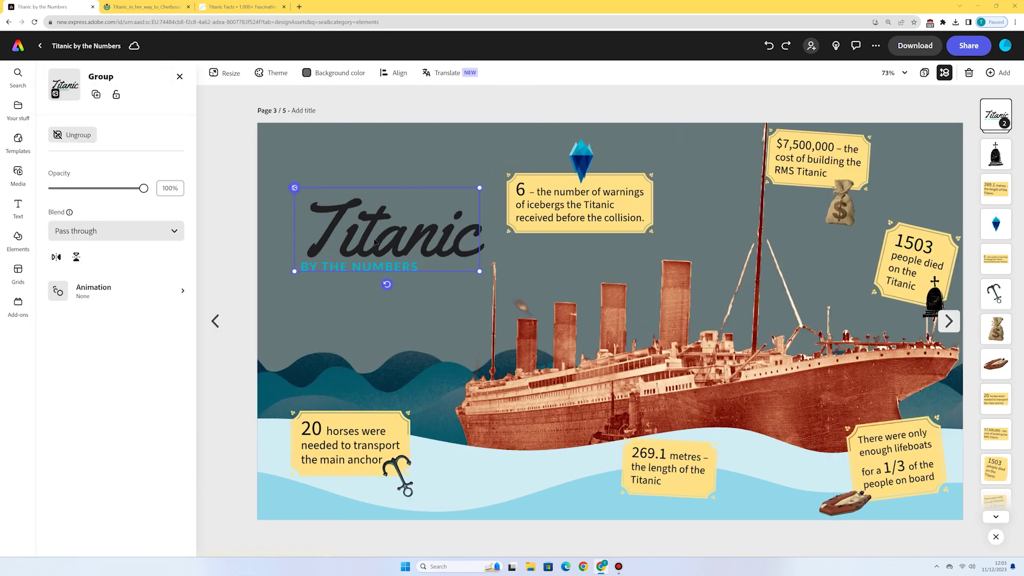
double_click(375, 241)
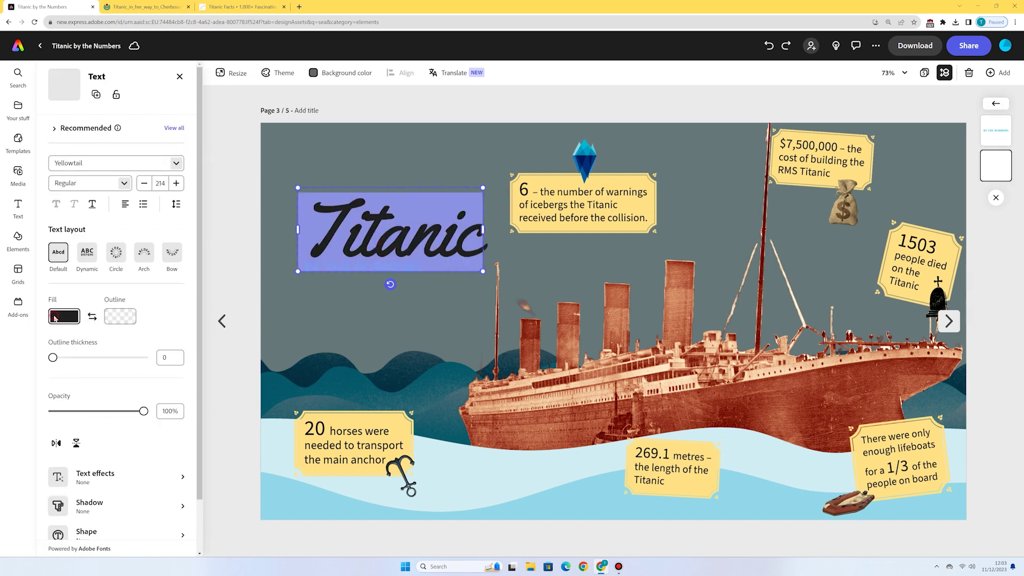
click(64, 316)
click(180, 221)
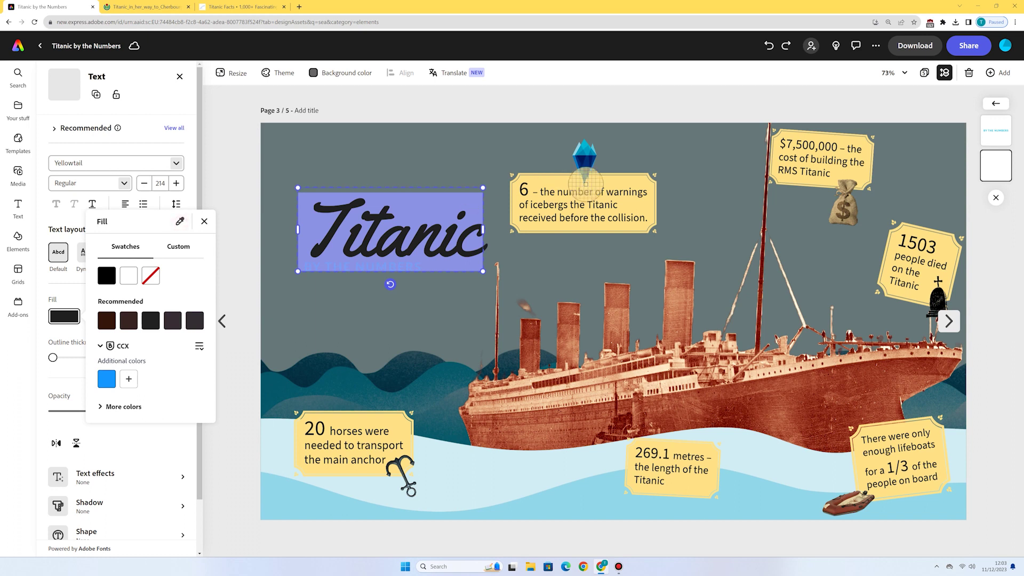
click(611, 187)
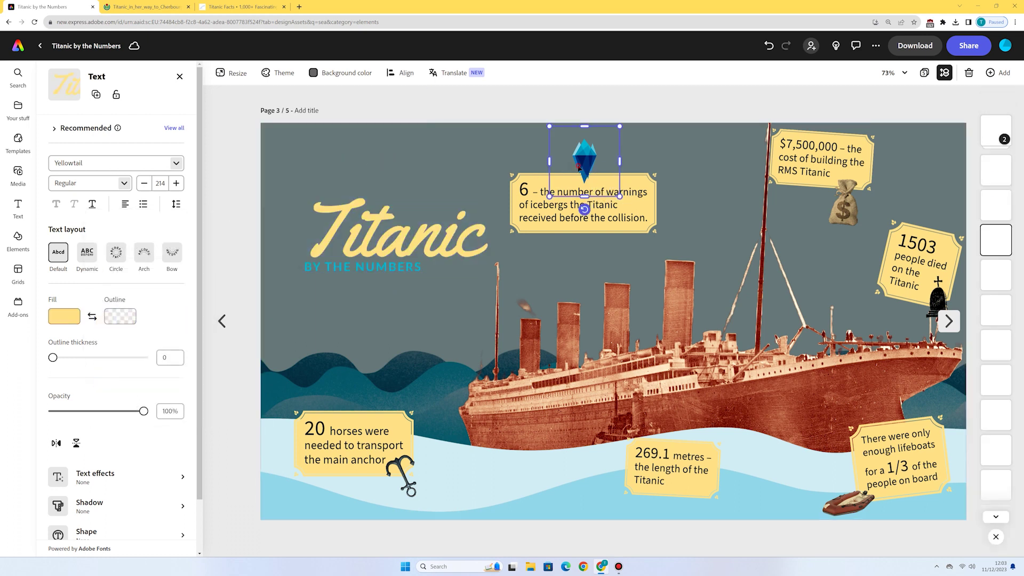
click(694, 168)
click(203, 183)
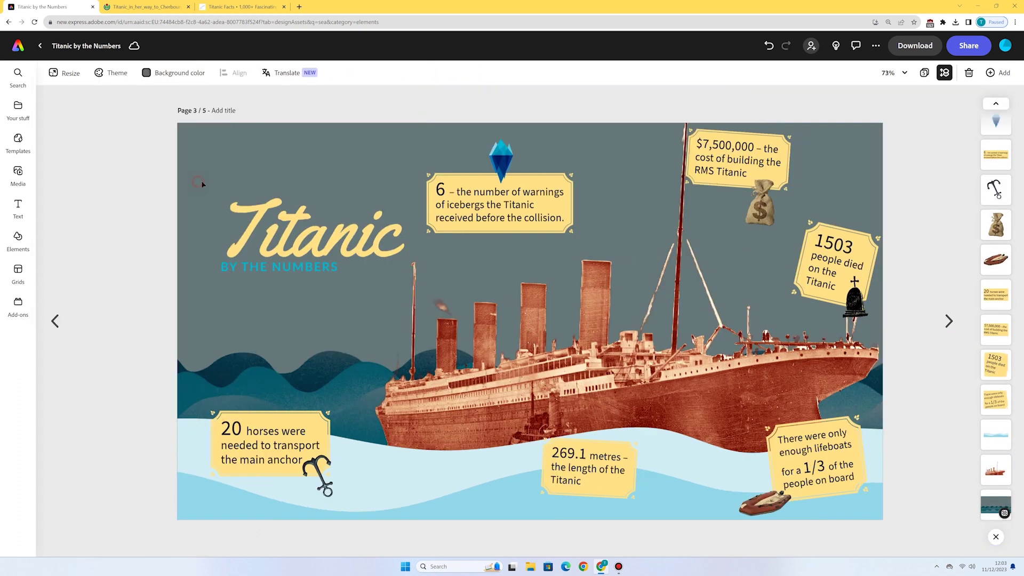
click(139, 224)
- Search the design assets for "paint" and add the dark paint smear over the Titanic title
click(18, 238)
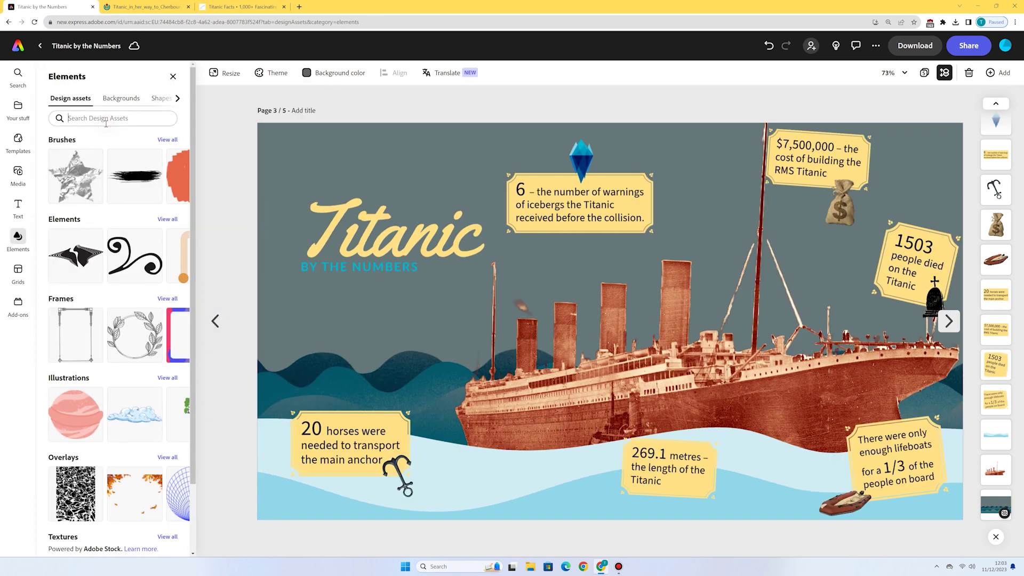
click(105, 123)
text(t)
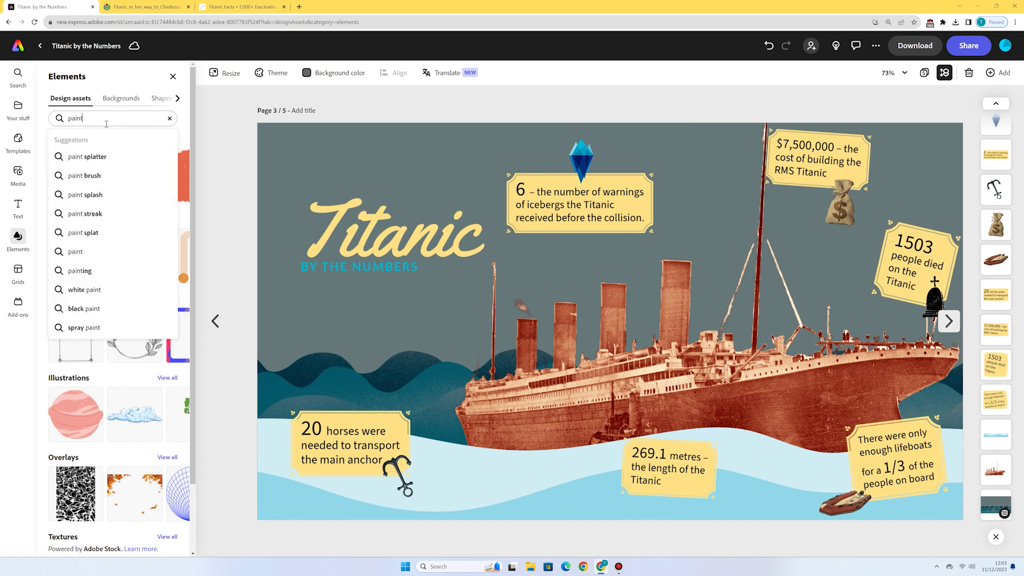
key(Return)
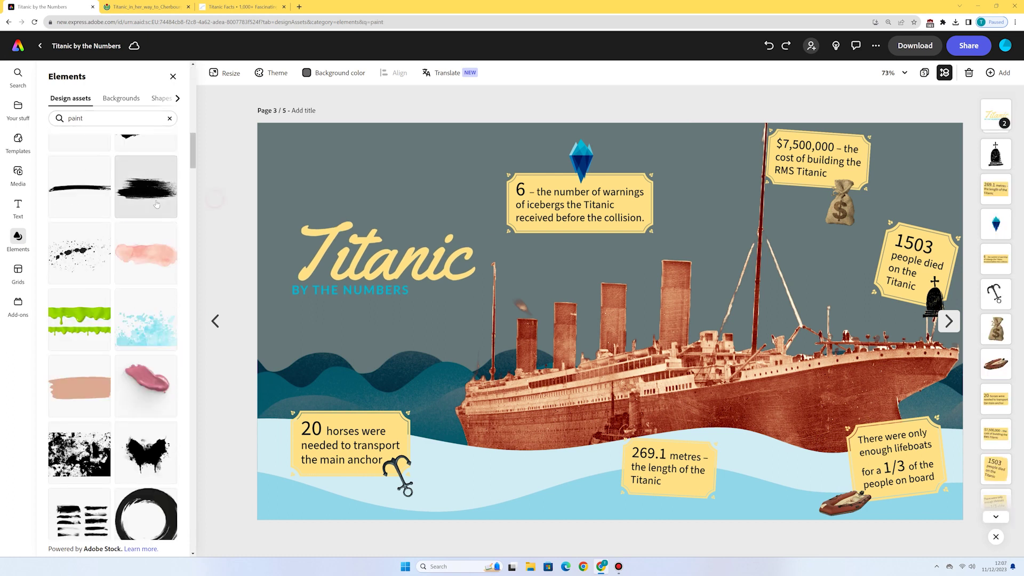
click(157, 204)
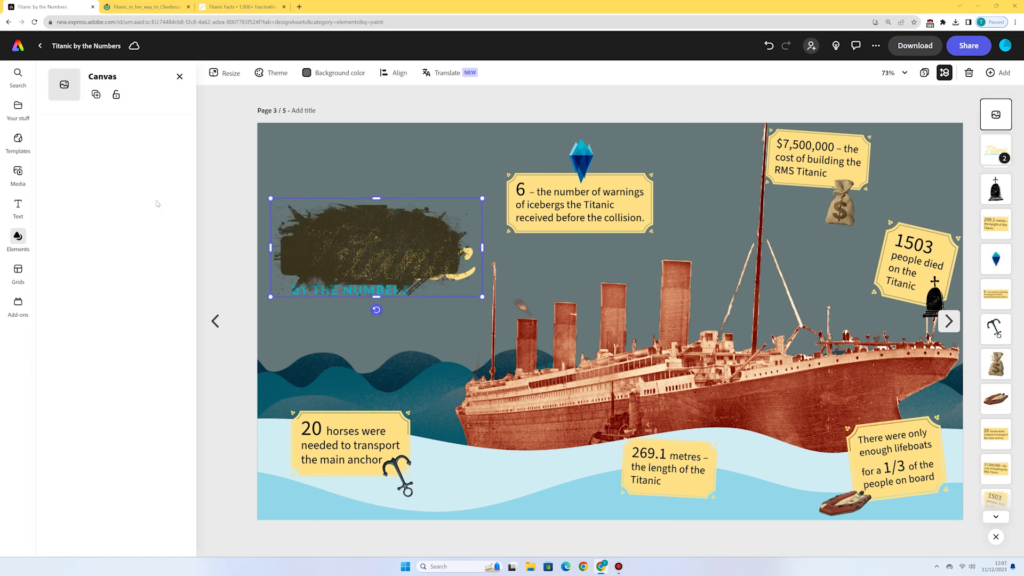
- Centre the dark paint smear over the Titanic title and send it behind the title lettering
click(225, 170)
click(417, 278)
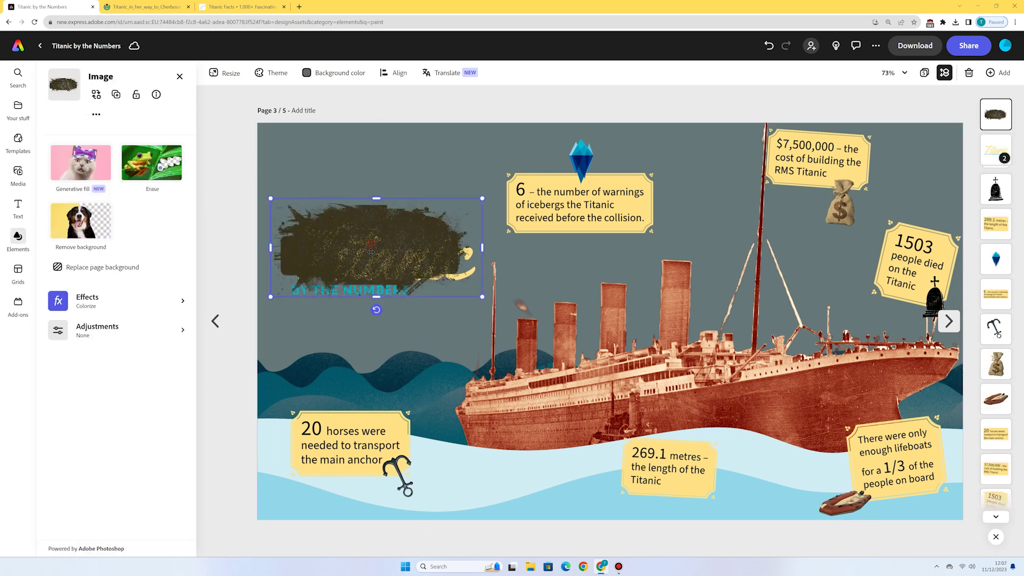
drag(374, 242, 374, 252)
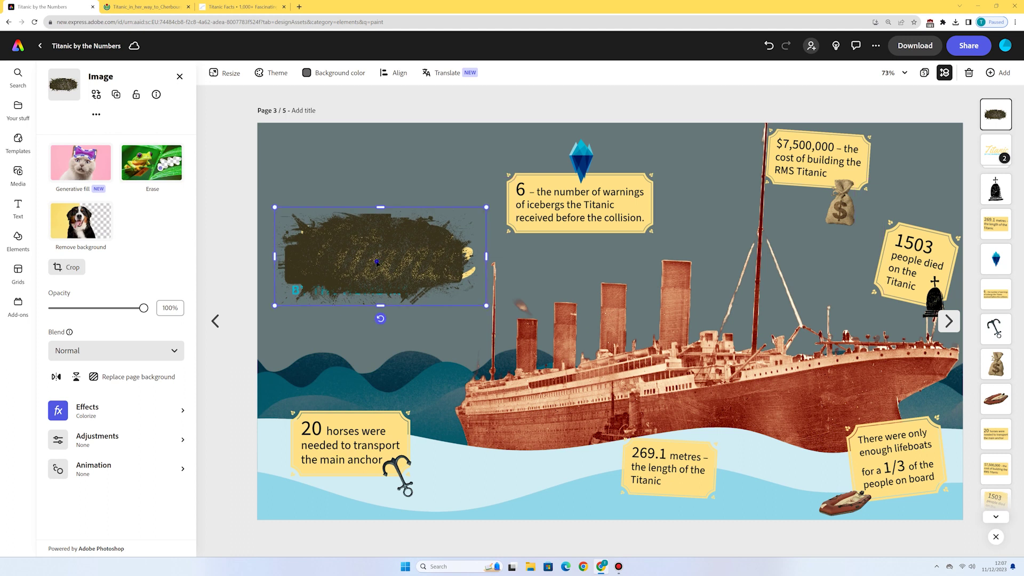
right_click(377, 263)
click(442, 386)
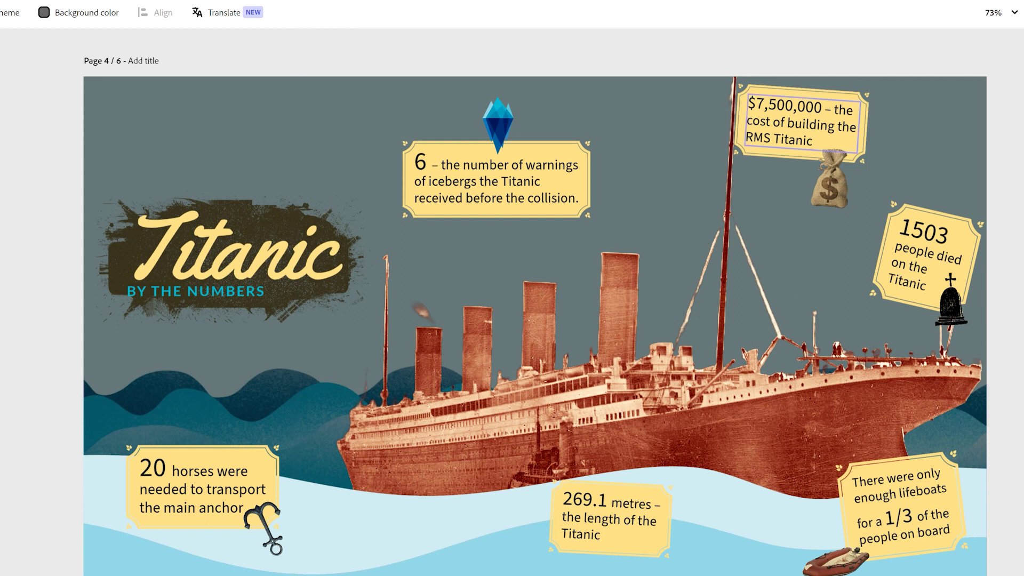
- Change the "6" iceberg warnings caption's font to IM FELL DW Pica Italic
click(510, 195)
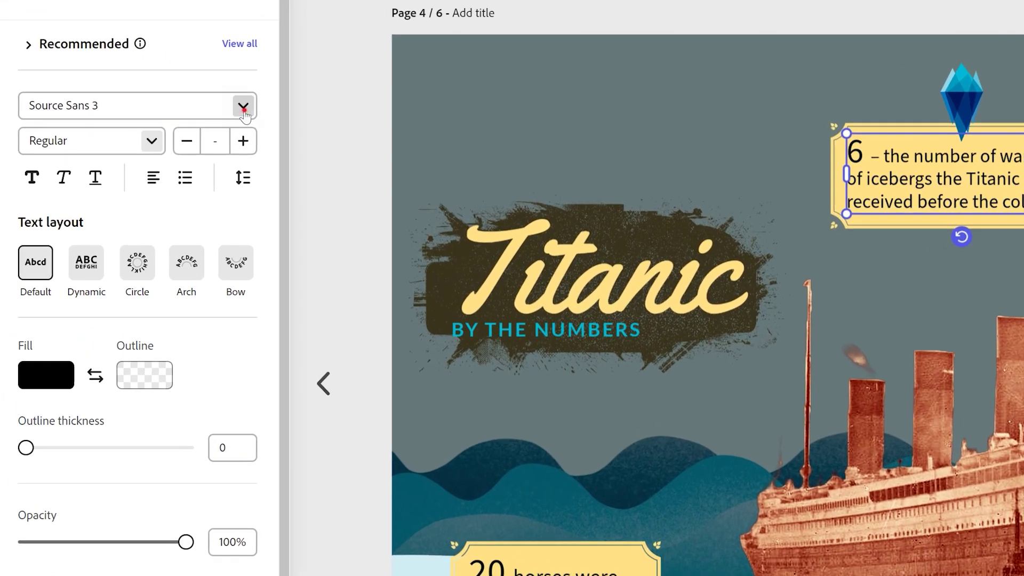
click(82, 128)
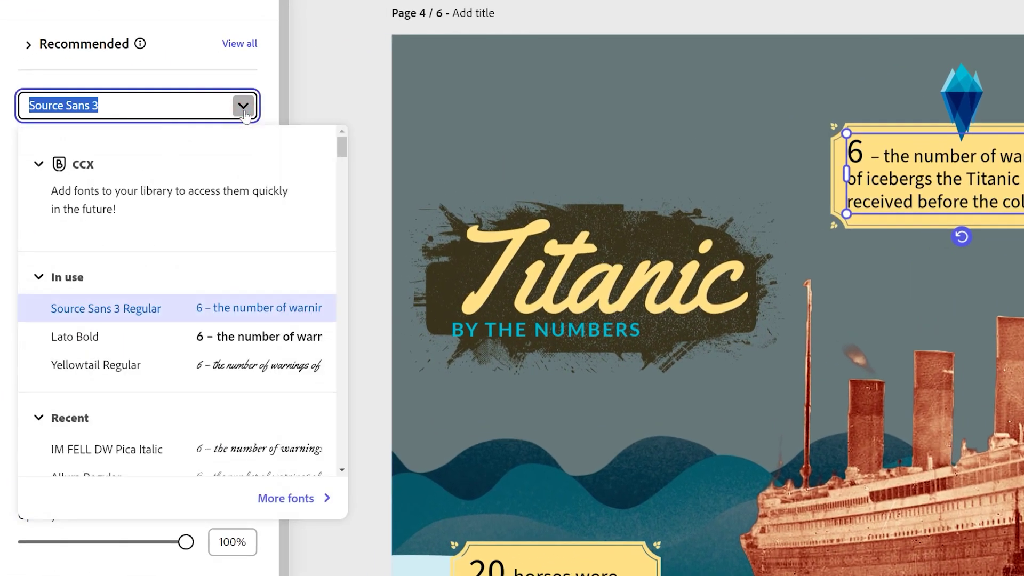
scroll(260, 235, down, 2)
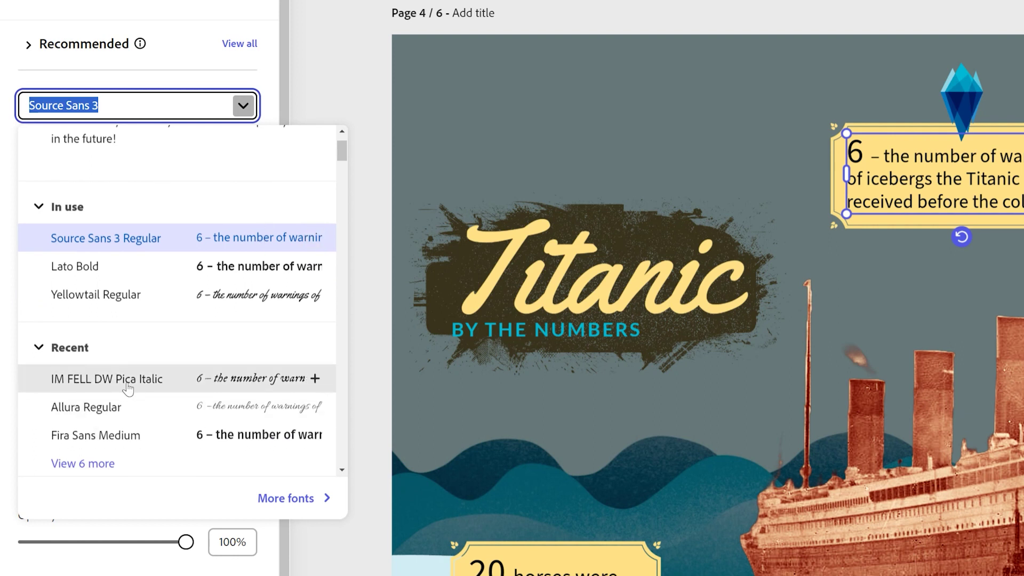
click(128, 386)
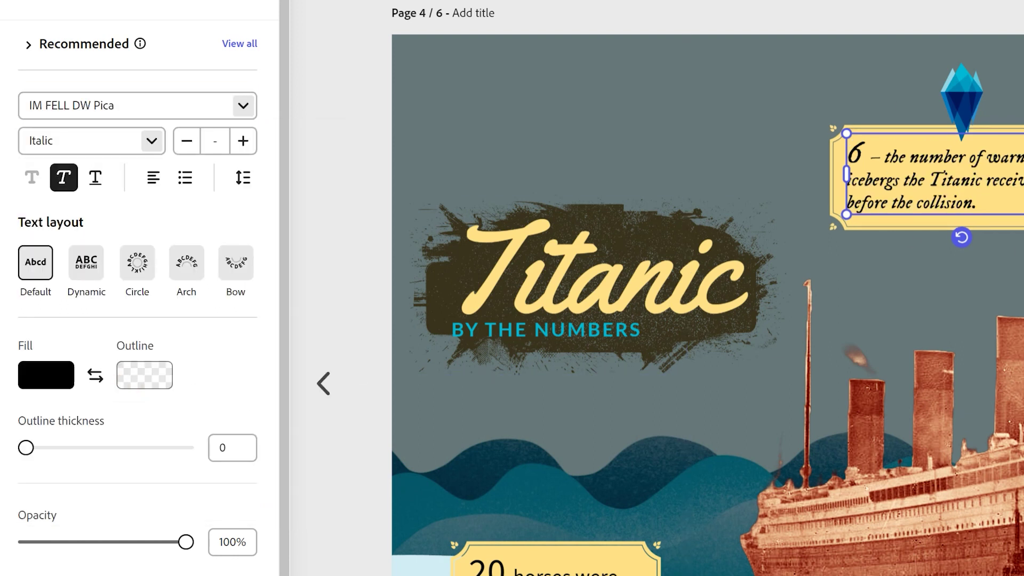
- Apply the IM FELL DW Pica Italic font to the "$7,500,000" building cost caption
key(Escape)
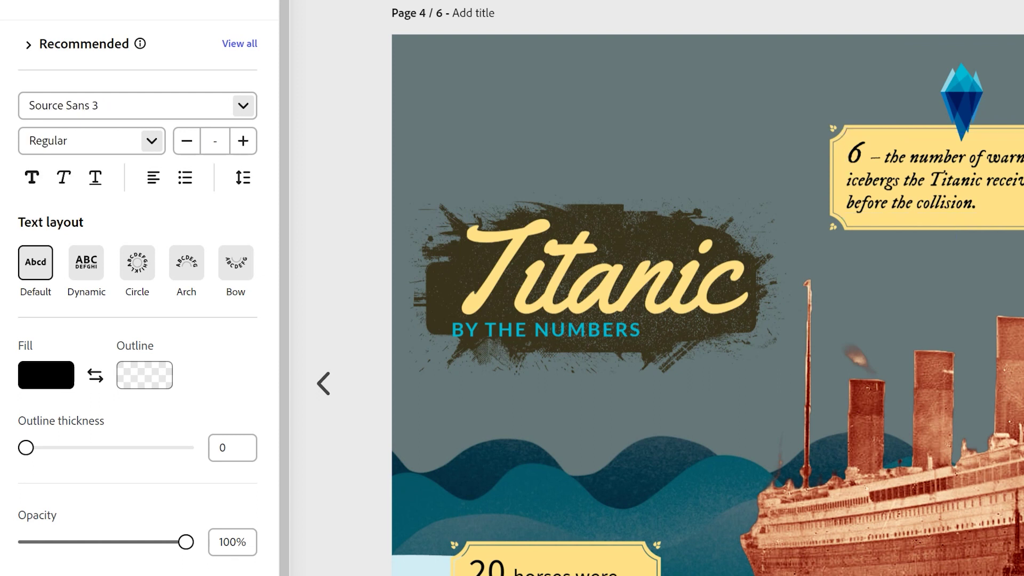
click(244, 111)
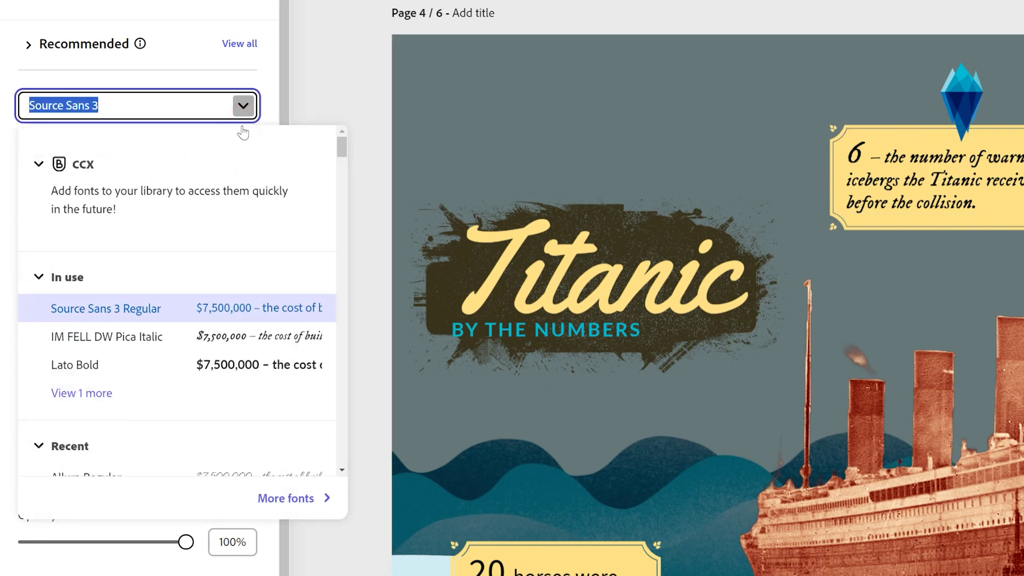
click(241, 342)
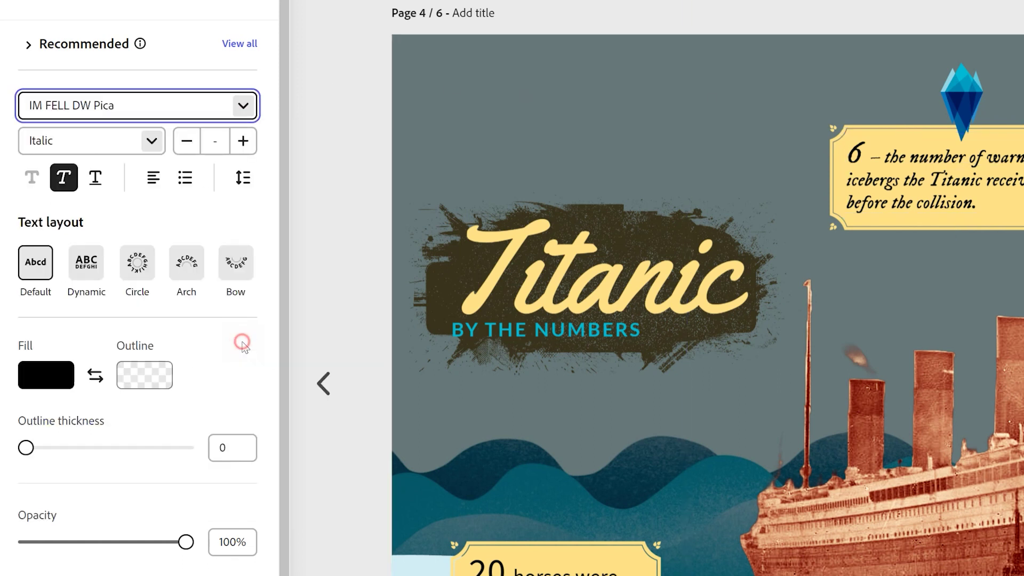
click(914, 251)
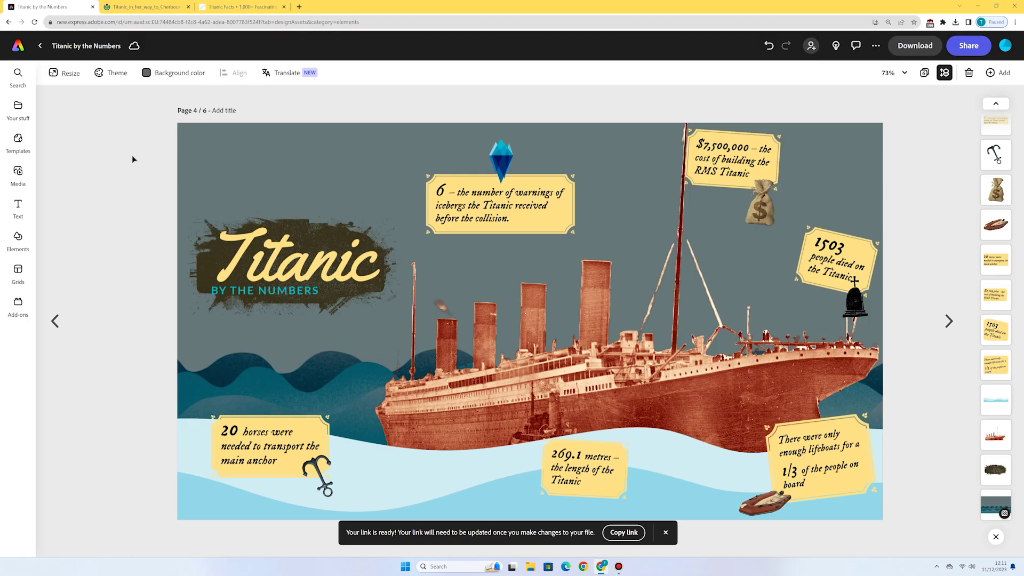
- Search the design assets for "overlay" and add the light grey speckled grunge texture to the page
click(29, 243)
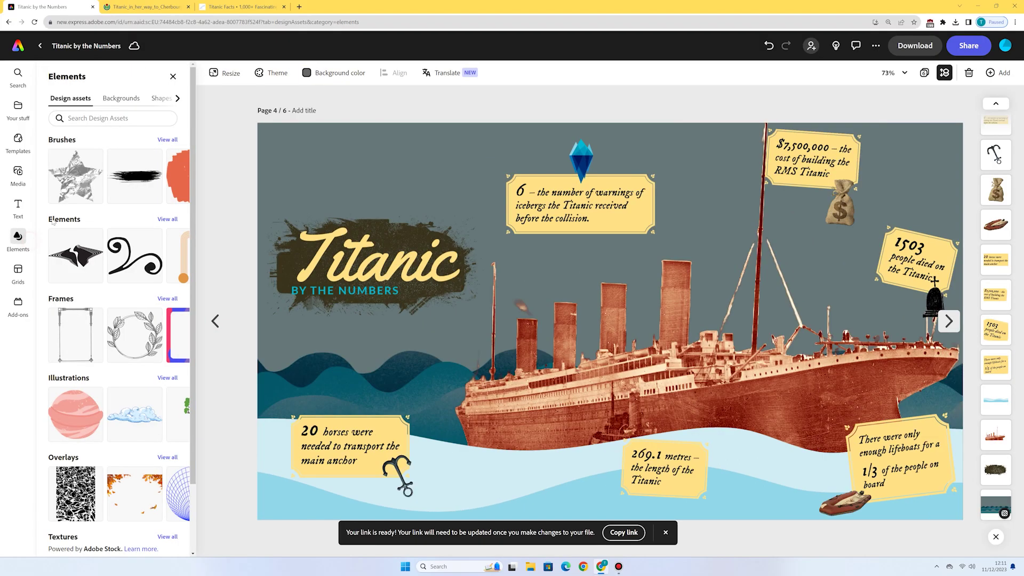
click(116, 117)
text(overlay)
key(Return)
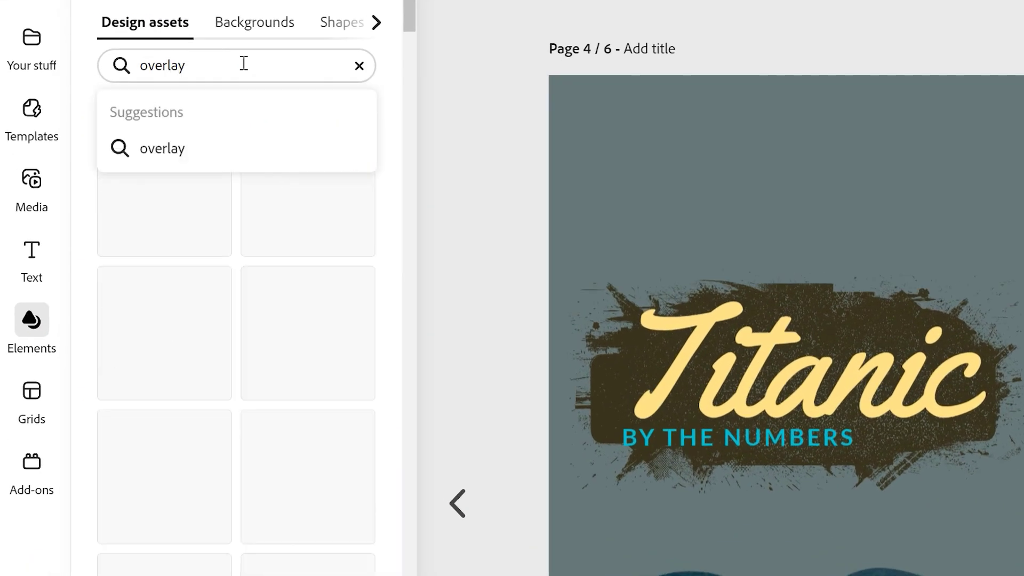
click(317, 320)
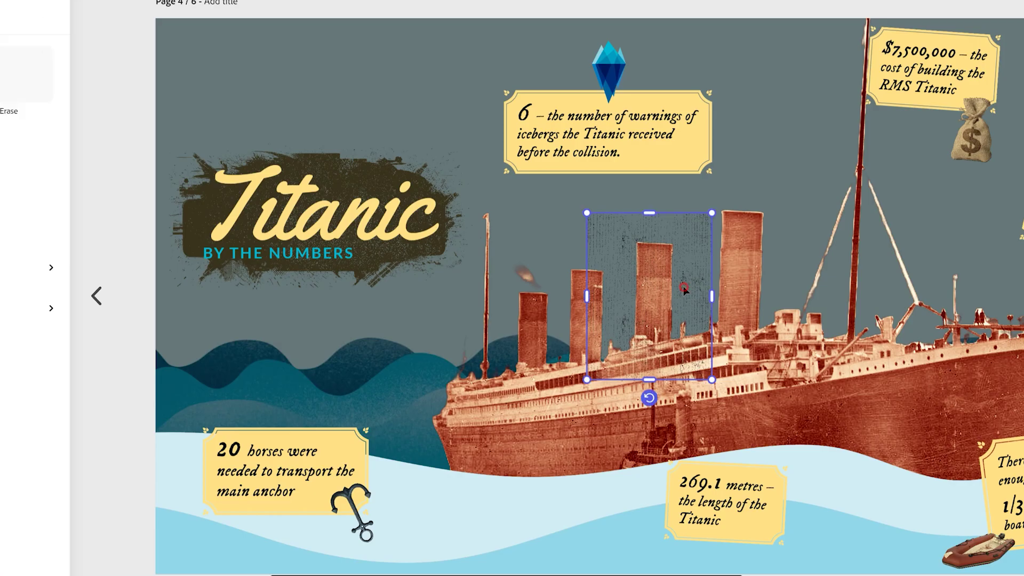
- Move and enlarge the speckled texture so it covers the whole Titanic page
drag(649, 397, 554, 293)
drag(712, 322, 302, 539)
drag(321, 453, 327, 447)
drag(670, 363, 1014, 25)
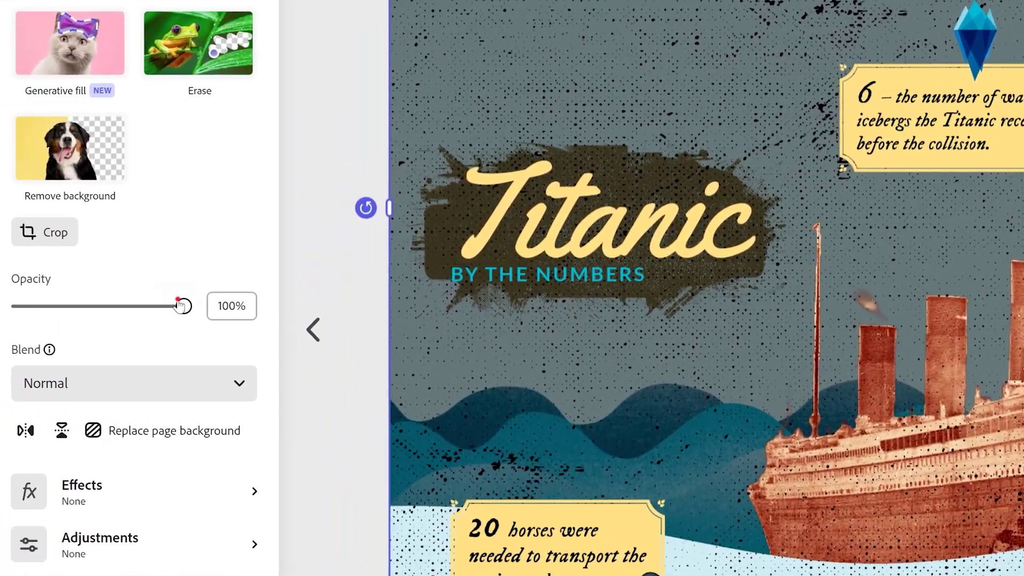
- Reduce the speckled texture overlay's opacity to 14% and deselect it
drag(42, 295, 0, 295)
drag(106, 299, 45, 299)
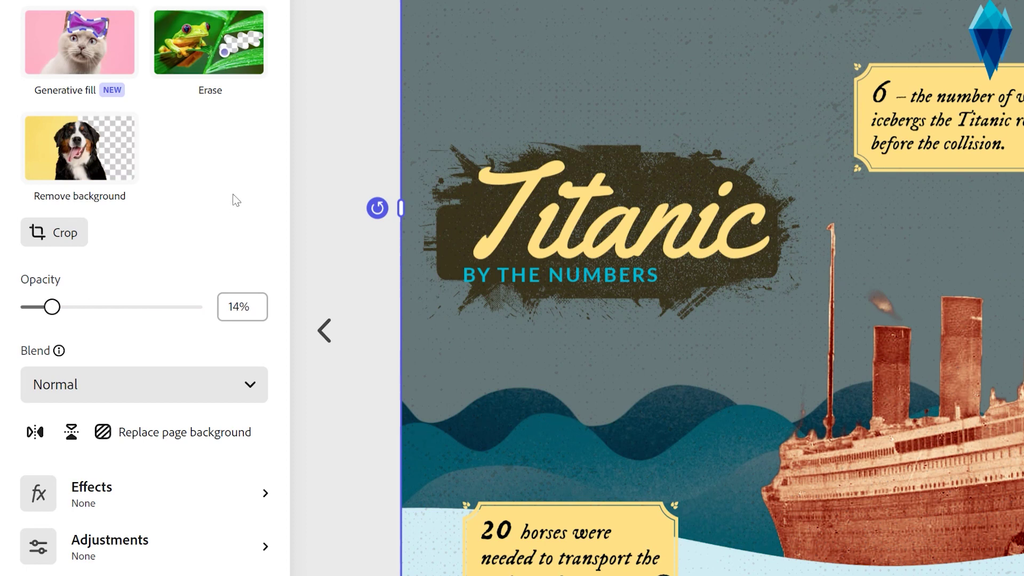
click(342, 81)
click(172, 76)
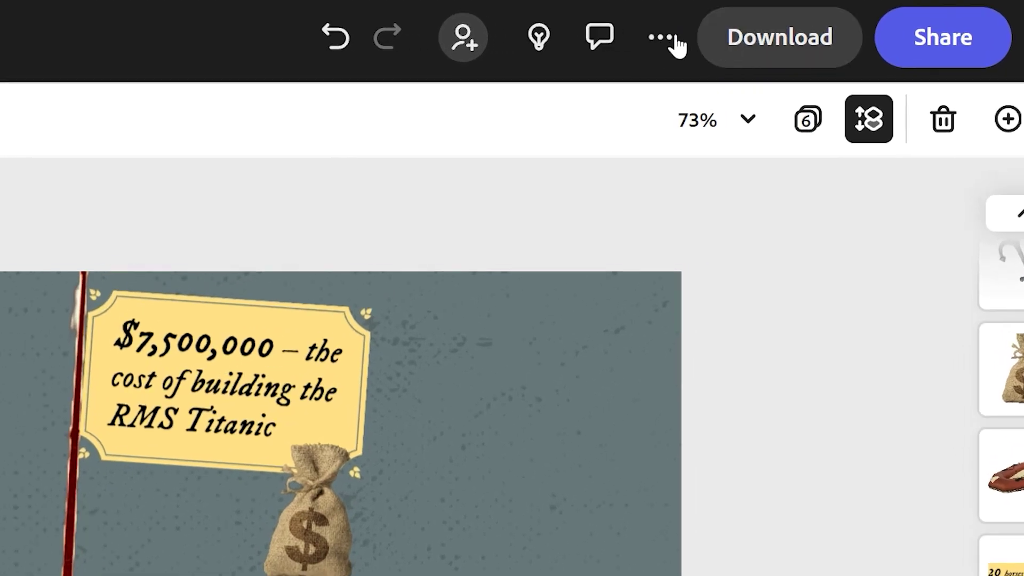
- Download the selected page as a PNG image
click(771, 40)
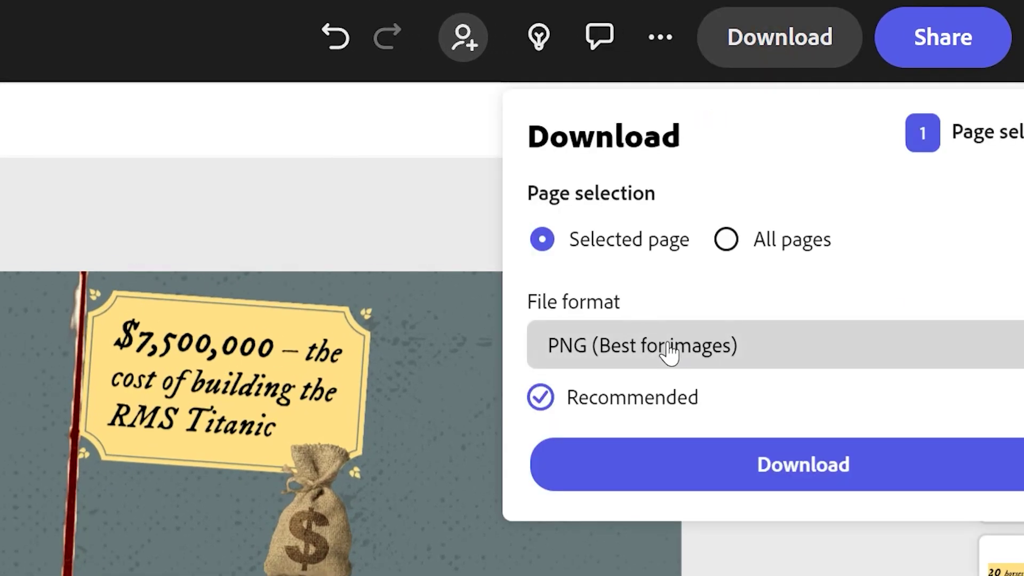
click(852, 483)
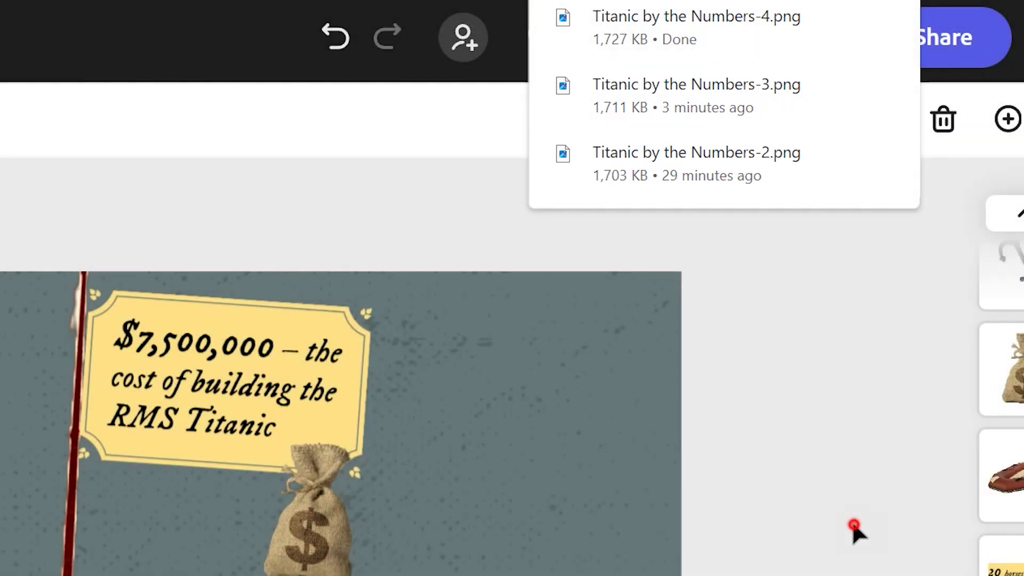
click(853, 525)
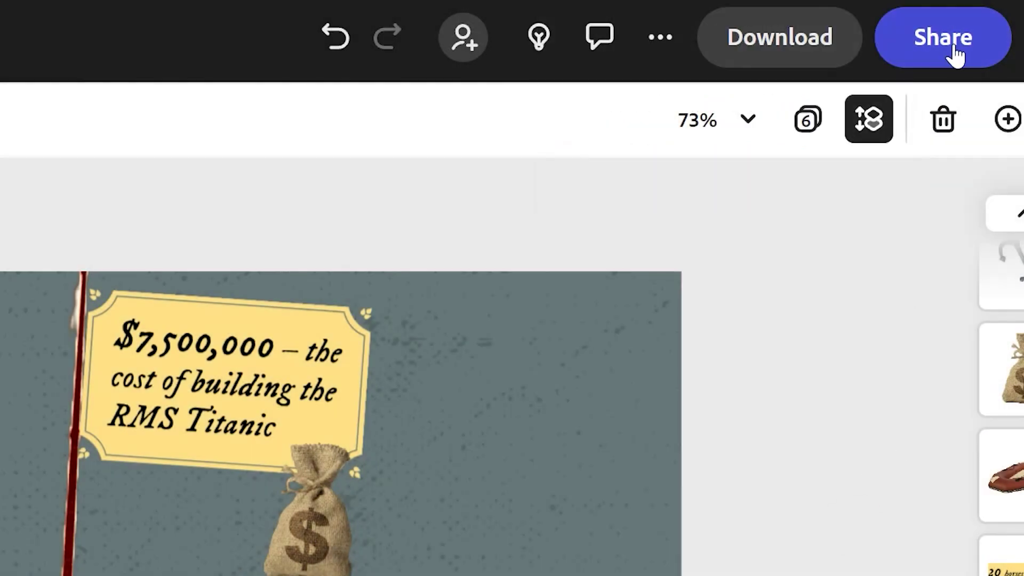
- Publish the Titanic design to the web and copy its shareable link
click(951, 49)
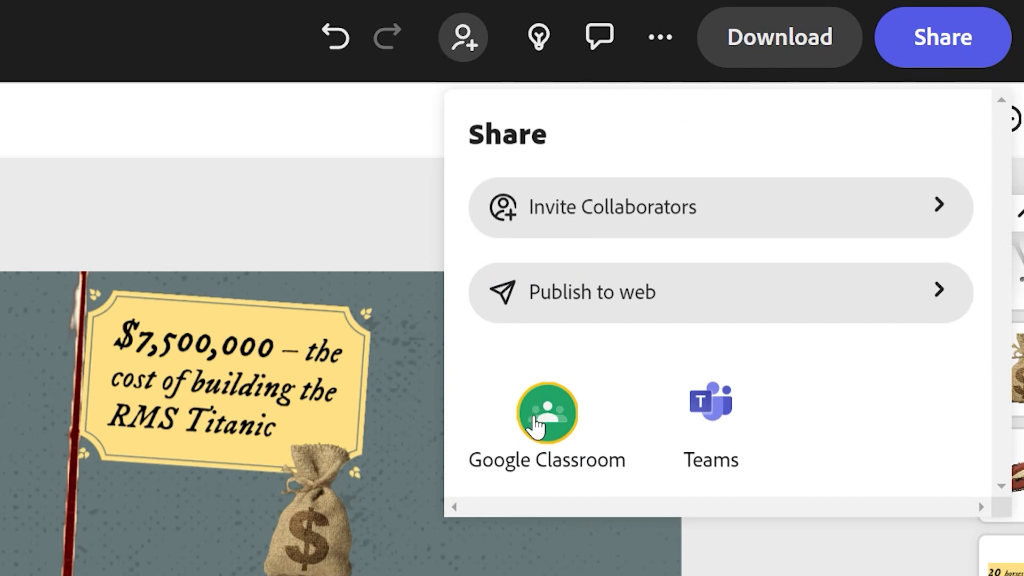
click(640, 293)
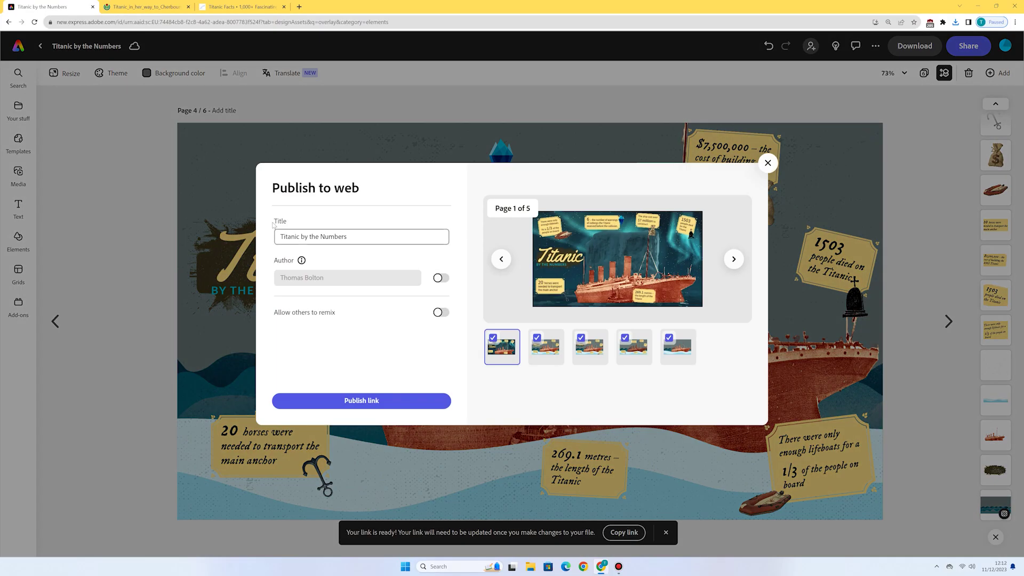
click(386, 401)
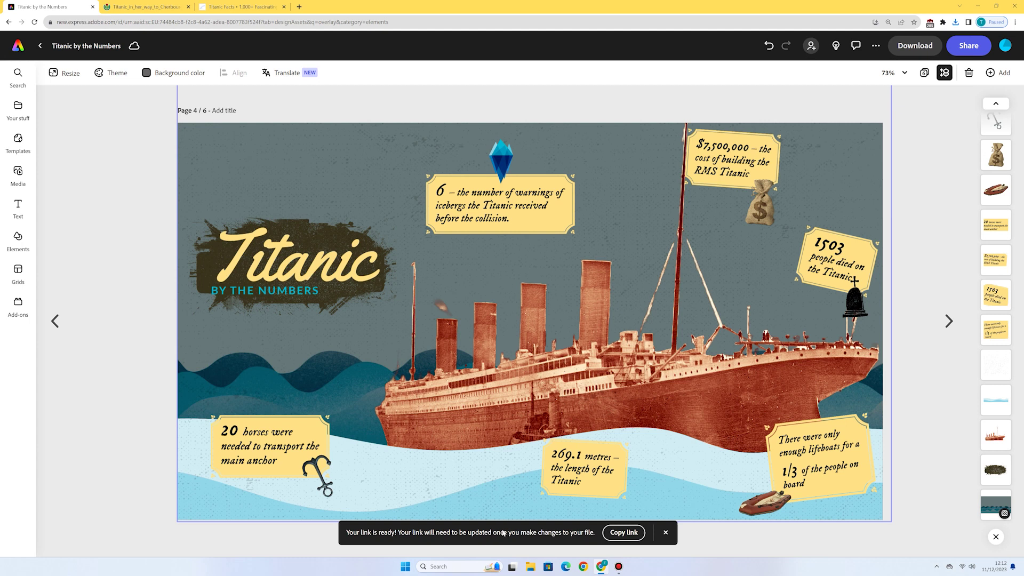
click(625, 532)
- Open the copied link to the published design in a new browser tab
click(298, 6)
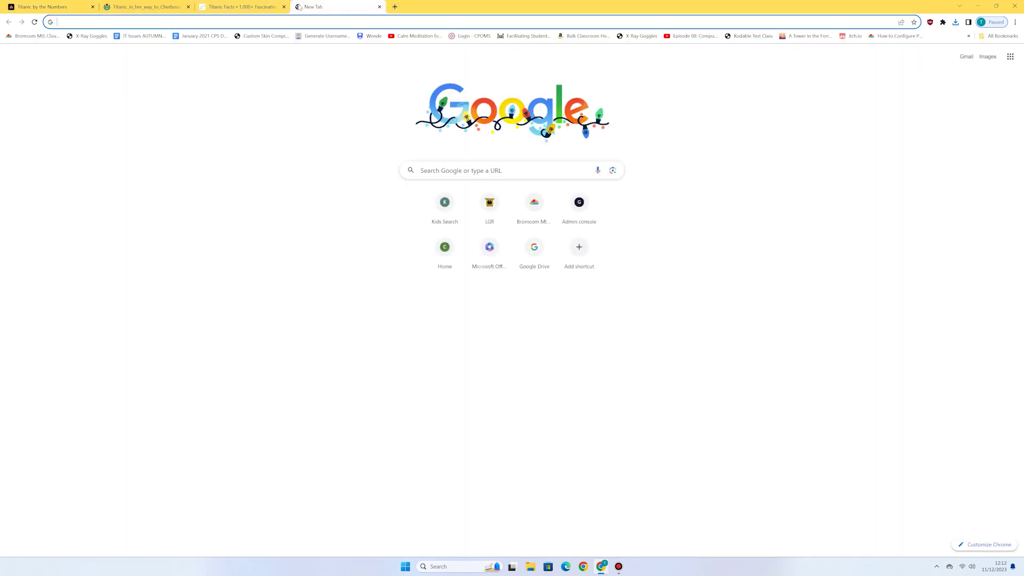
key(ctrl+v)
key(Return)
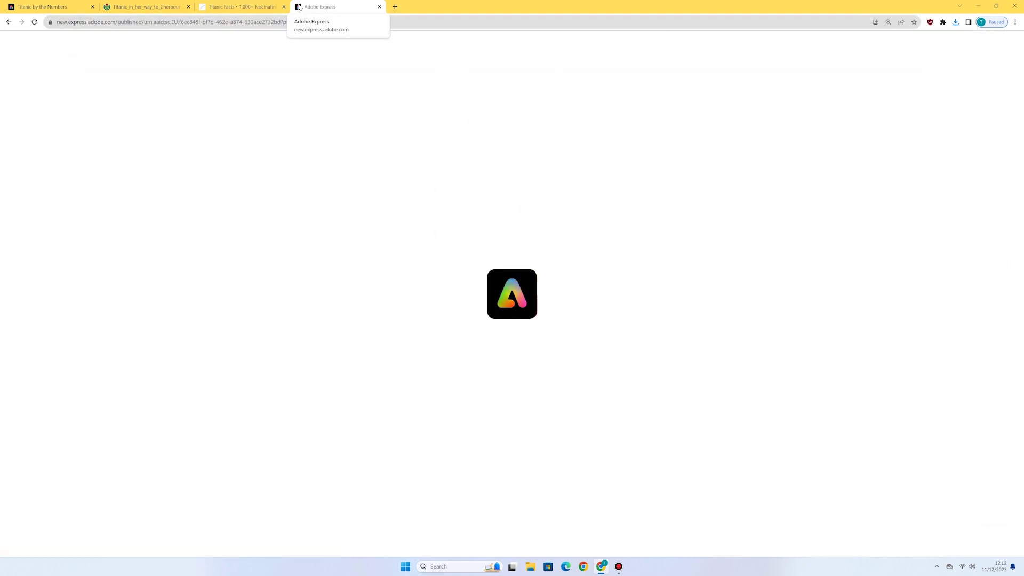